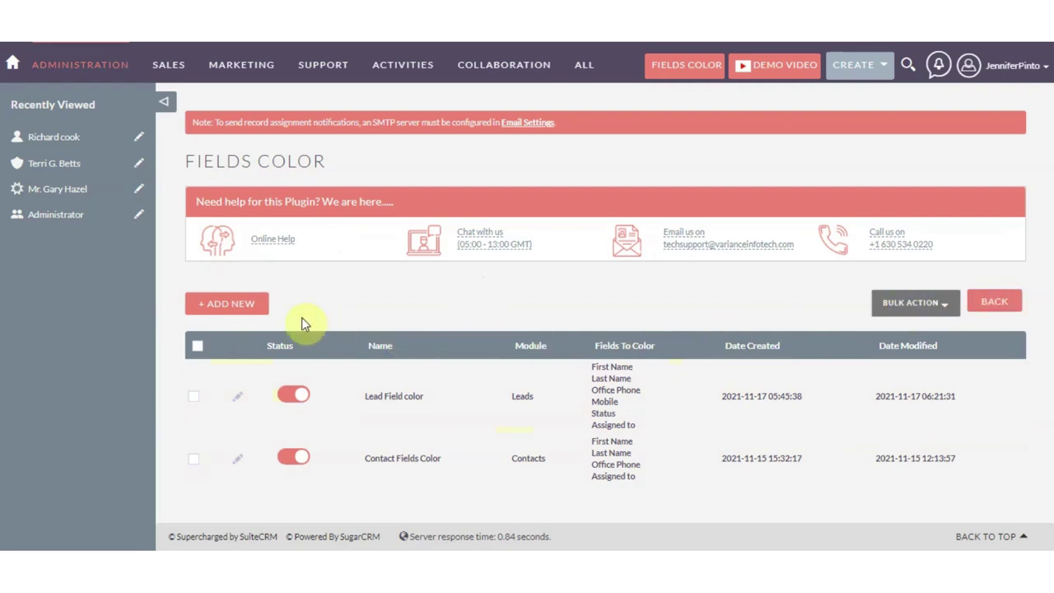
# Step: Start a new Fields Color rule from the Fields Color list page
pyautogui.click(236, 307)
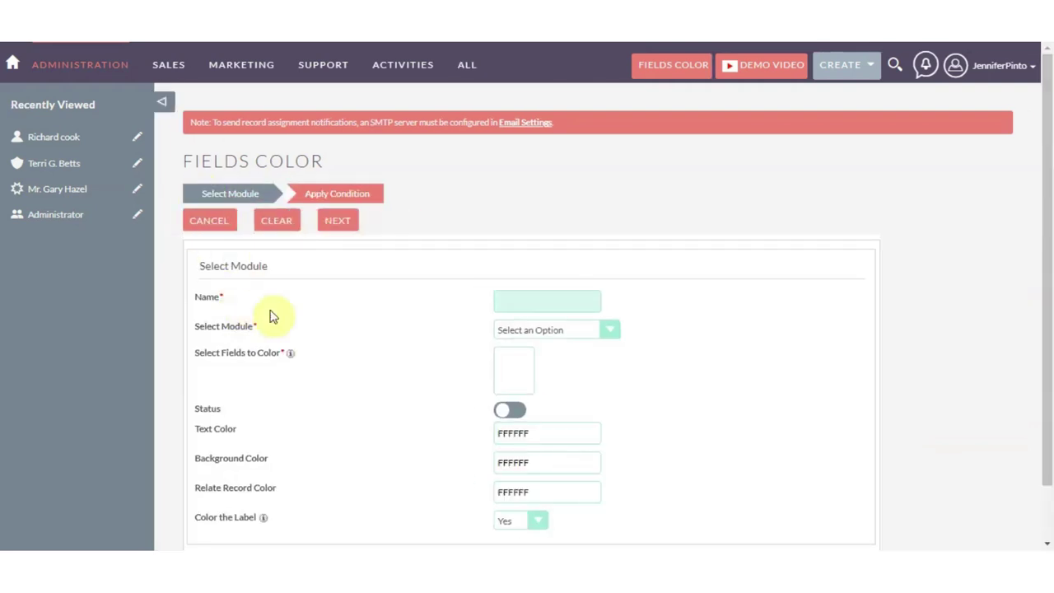
# Step: Name the rule 'Account Fields color' and choose Accounts as its module
pyautogui.scroll(-1, 654, 360)
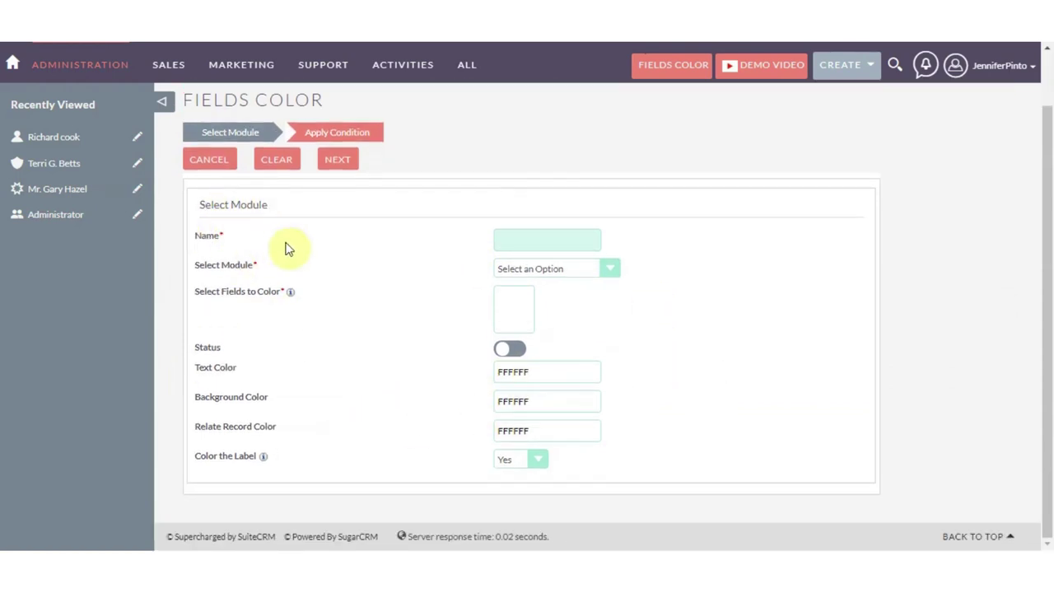
pyautogui.scroll(1, 244, 440)
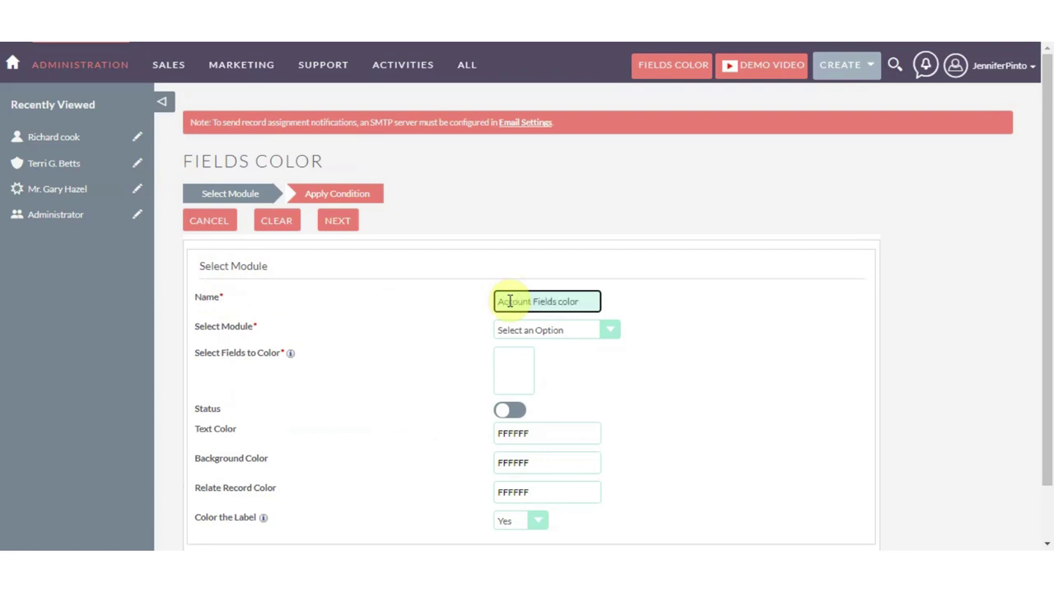
pyautogui.click(570, 326)
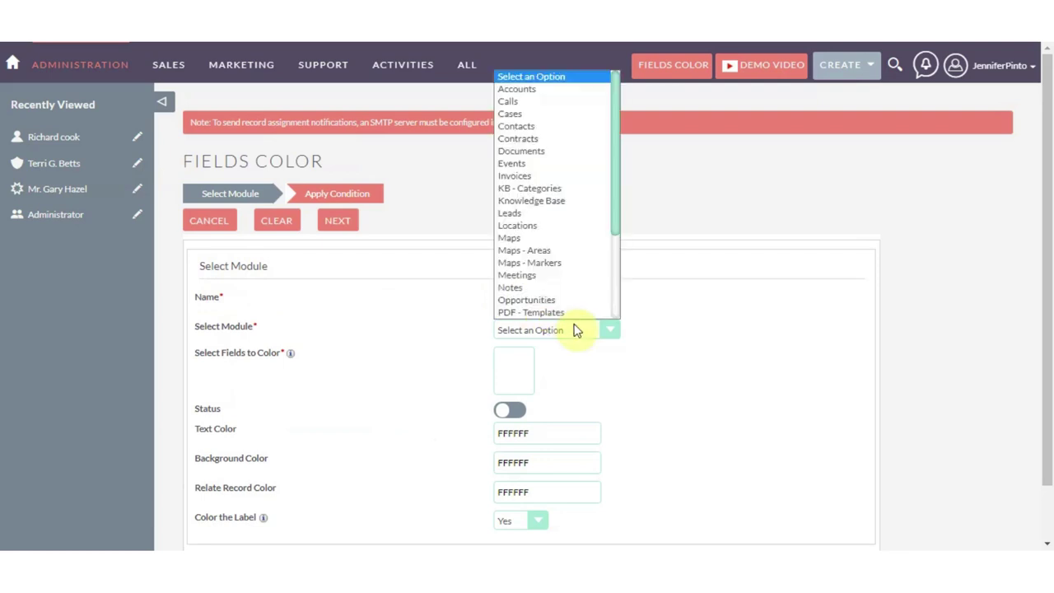
pyautogui.scroll(-4, 531, 200)
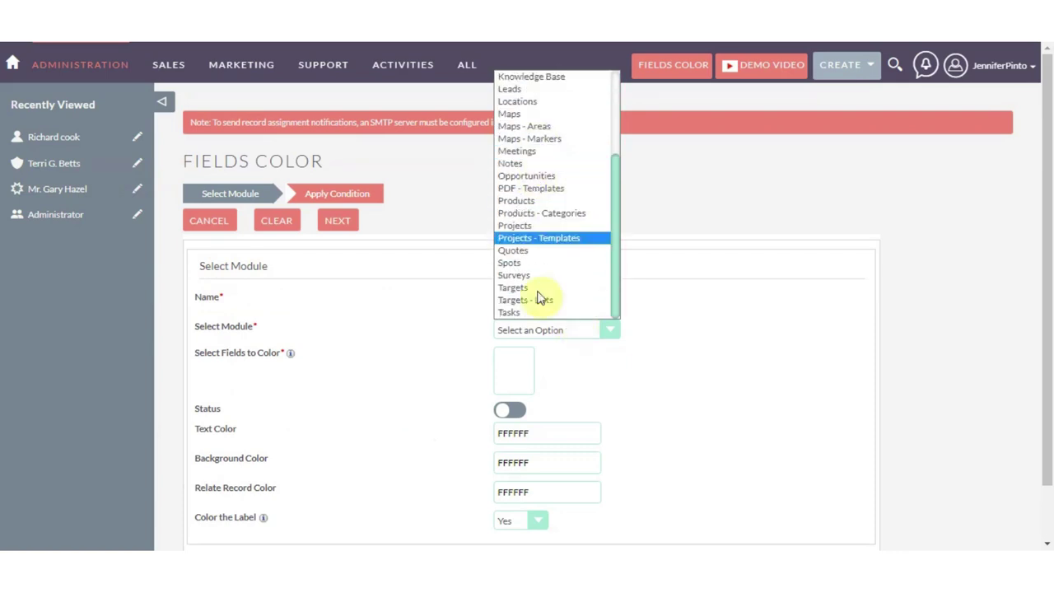
pyautogui.scroll(4, 535, 227)
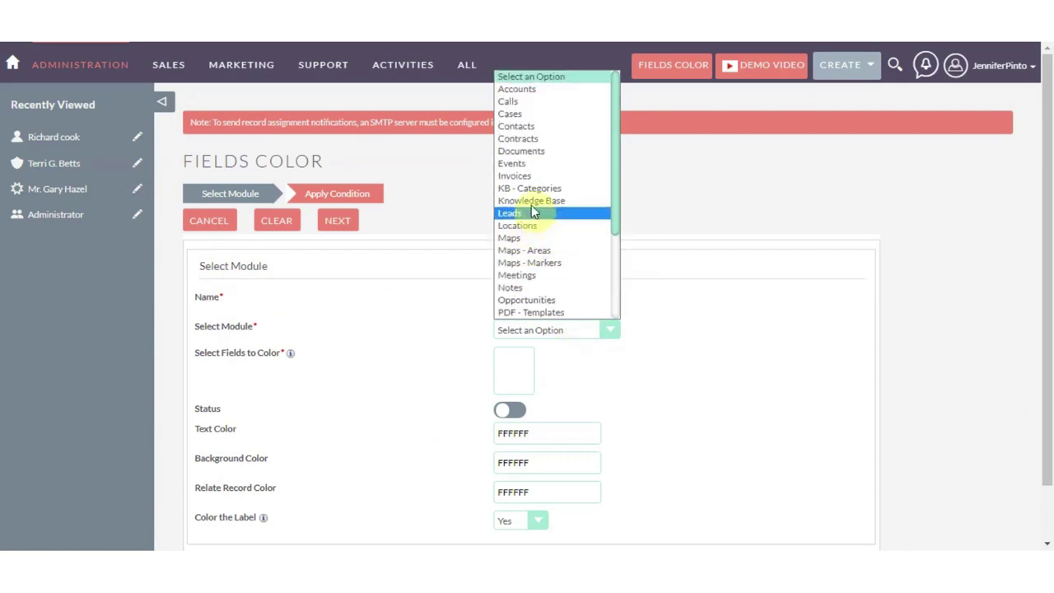
pyautogui.click(519, 88)
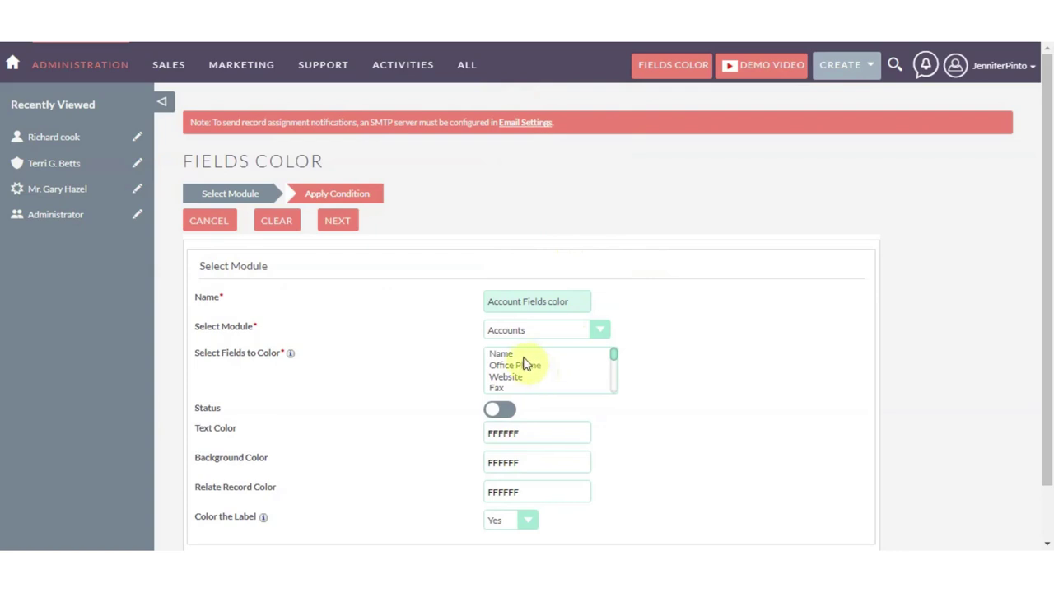
# Step: Choose Name and Office Phone as fields to colour
pyautogui.scroll(-3, 525, 364)
pyautogui.scroll(-2, 547, 378)
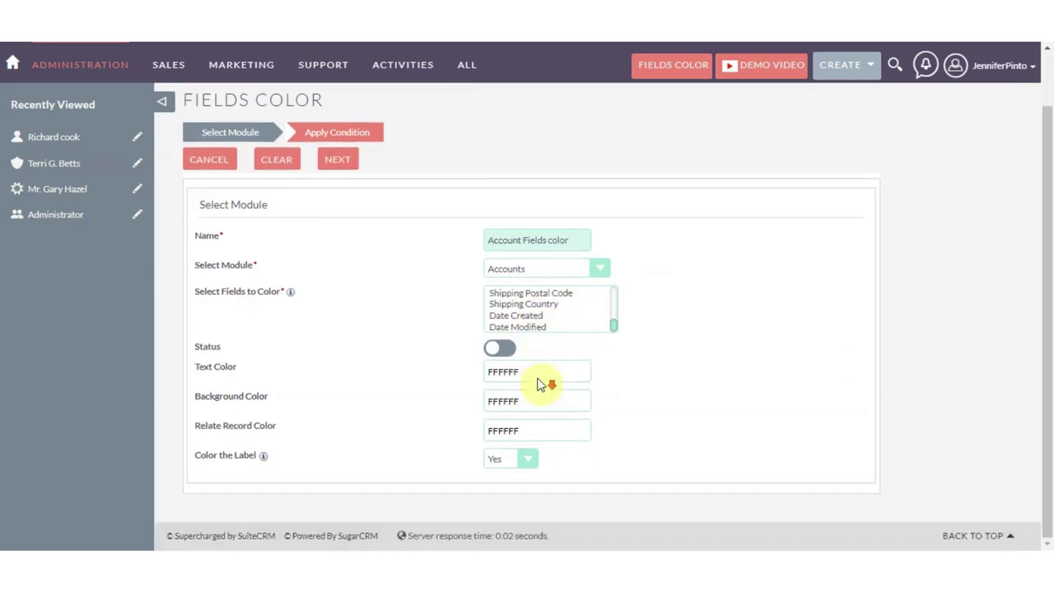
pyautogui.scroll(10, 536, 384)
pyautogui.click(517, 353)
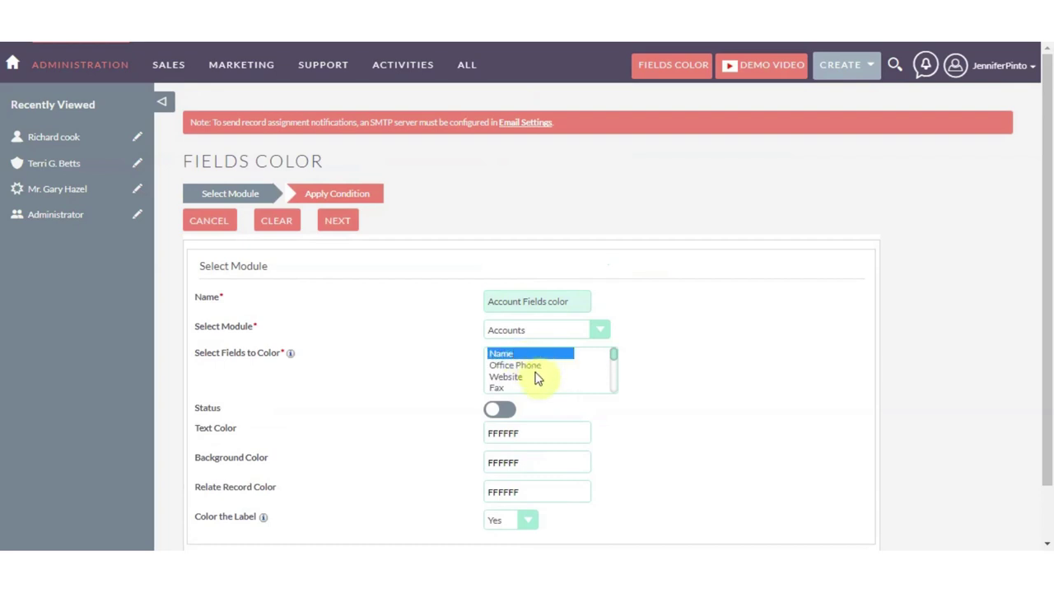
pyautogui.keyDown('ctrl'); pyautogui.click(522, 365); pyautogui.keyUp('ctrl')
# Step: Add Website so Name, Office Phone and Website are all selected for colouring
pyautogui.scroll(-4, 612, 357)
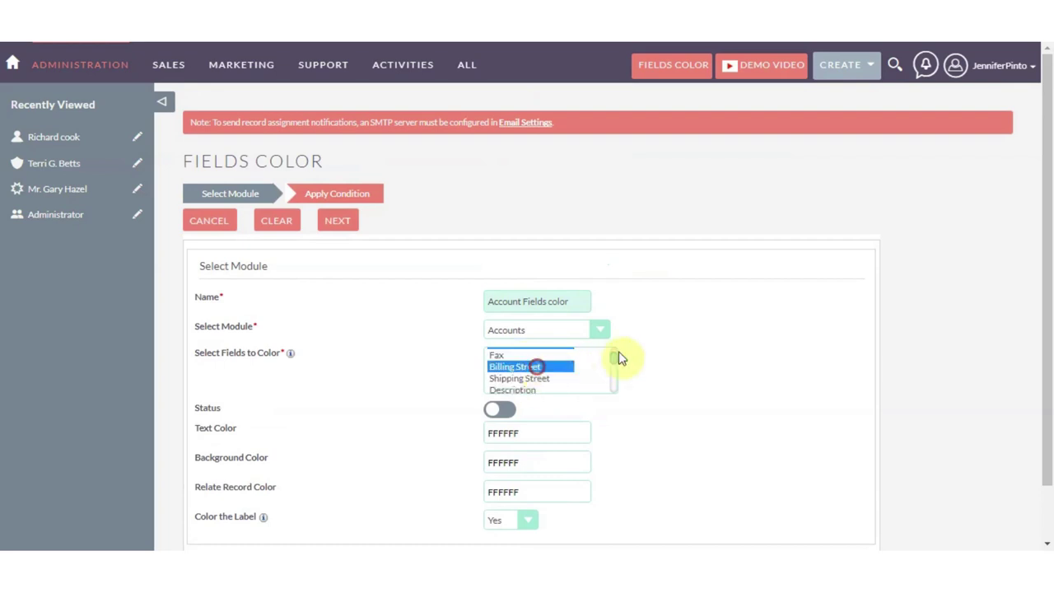
pyautogui.scroll(-3, 613, 370)
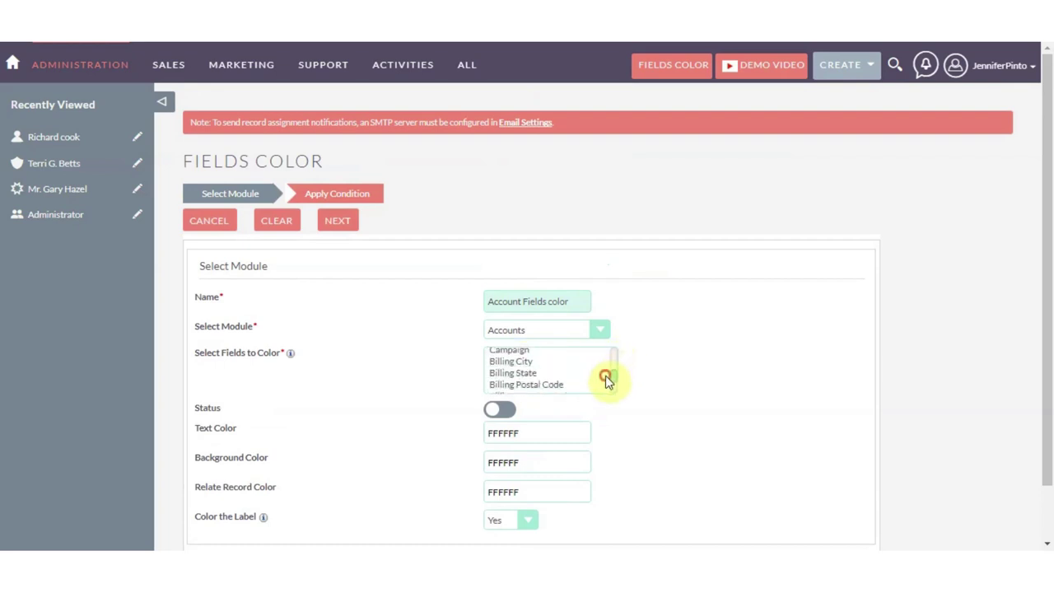
pyautogui.moveTo(514, 363); pyautogui.dragTo(532, 383)
pyautogui.scroll(-1, 613, 377)
pyautogui.scroll(-3, 613, 379)
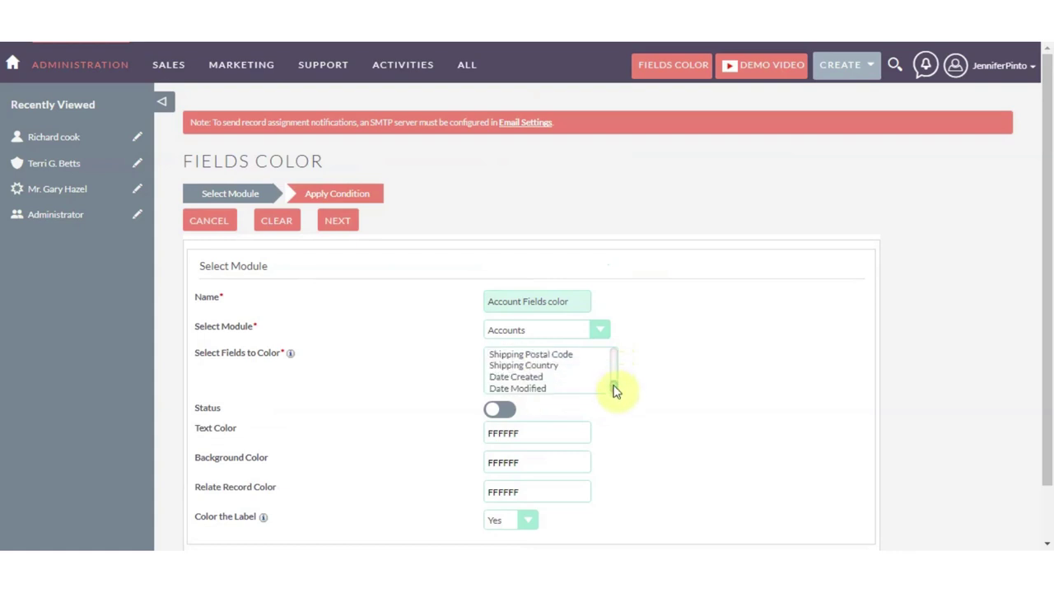
pyautogui.scroll(9, 614, 387)
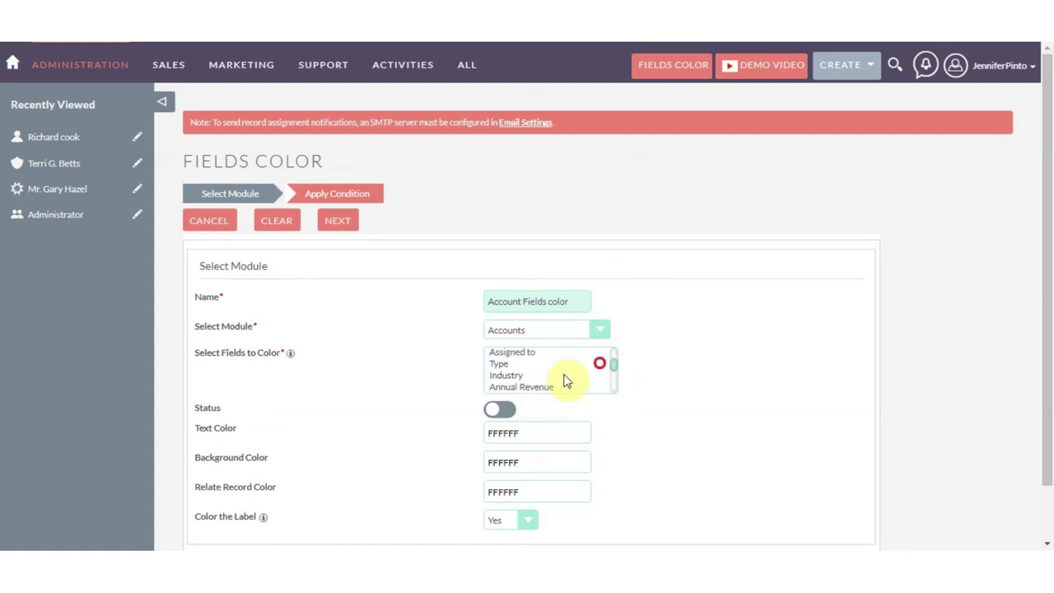
pyautogui.moveTo(527, 363); pyautogui.dragTo(560, 376)
pyautogui.scroll(5, 560, 375)
pyautogui.moveTo(510, 353); pyautogui.dragTo(535, 377)
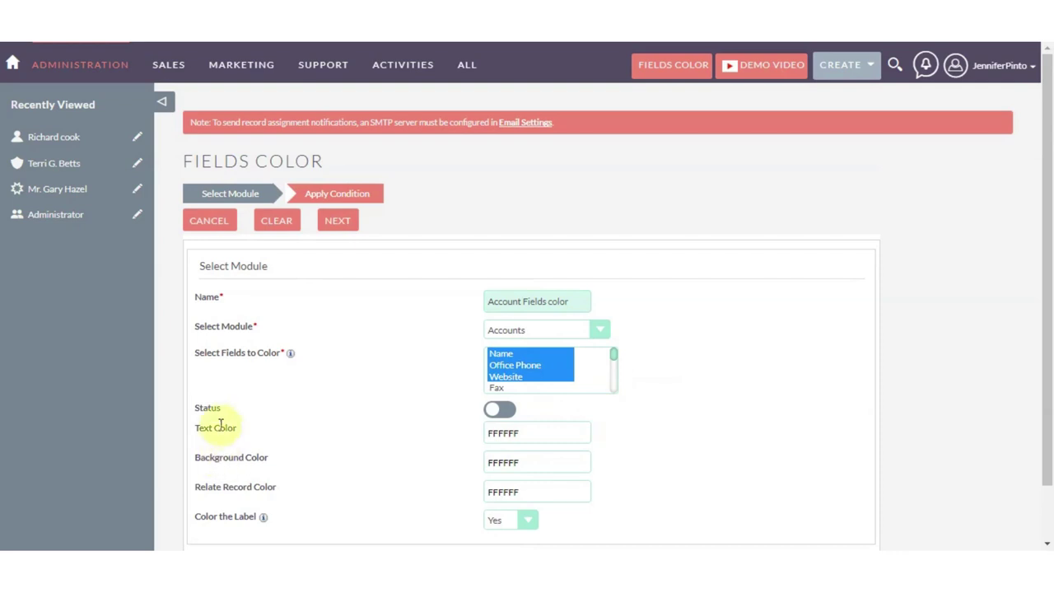
# Step: Switch the rule's Status toggle on
pyautogui.click(497, 411)
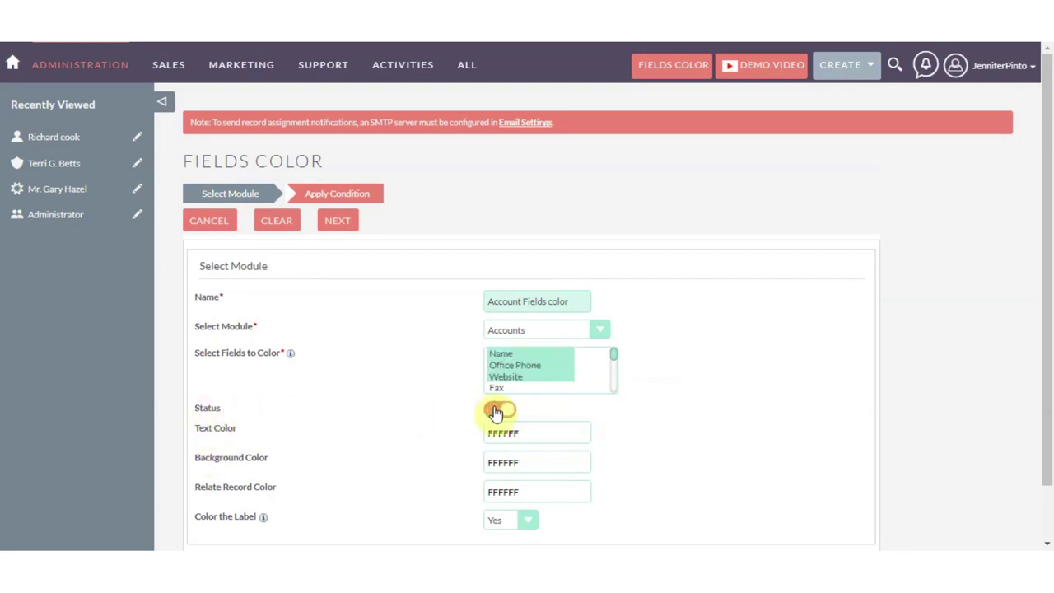
pyautogui.scroll(-1, 461, 408)
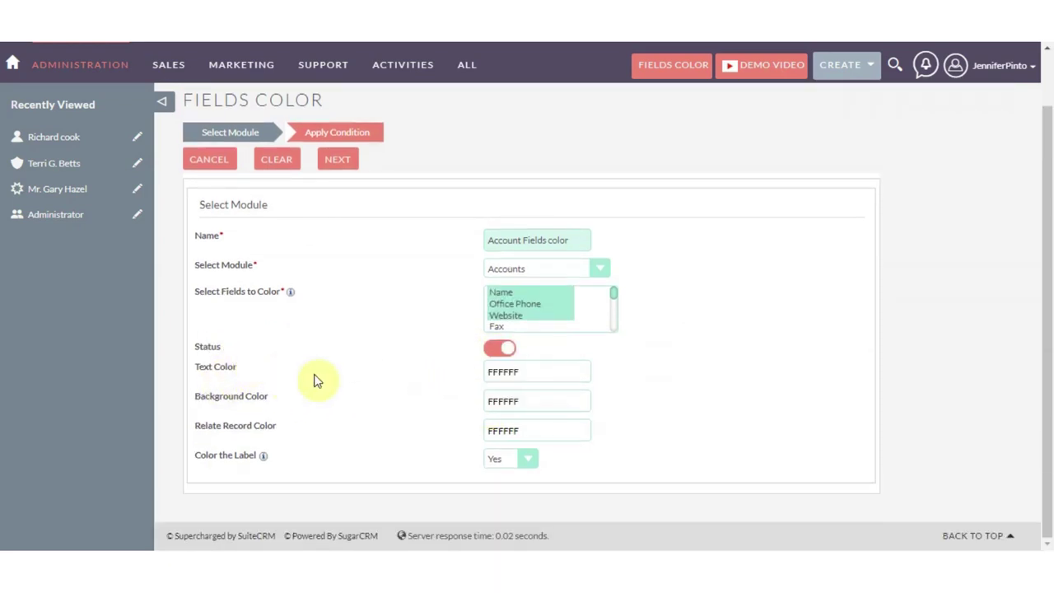
pyautogui.click(529, 376)
# Step: Set the text colour to 6EFFB1 and the background colour to FF6F59
pyautogui.moveTo(552, 420)
pyautogui.mouseDown()
pyautogui.moveTo(562, 423)
pyautogui.moveTo(546, 423)
pyautogui.mouseUp()
pyautogui.click(635, 353)
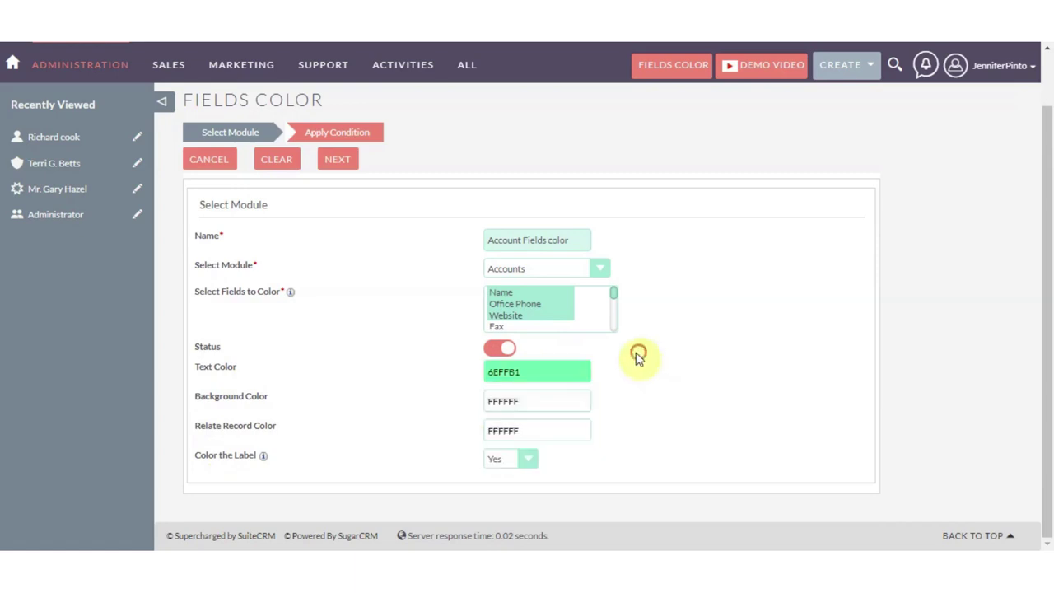
pyautogui.click(504, 401)
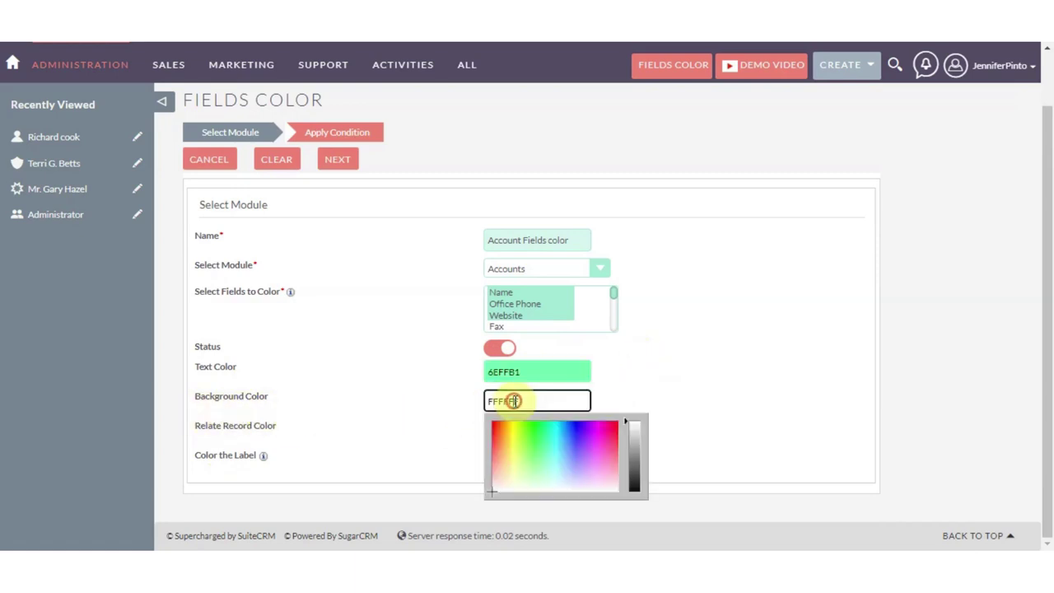
pyautogui.moveTo(537, 449); pyautogui.dragTo(494, 445)
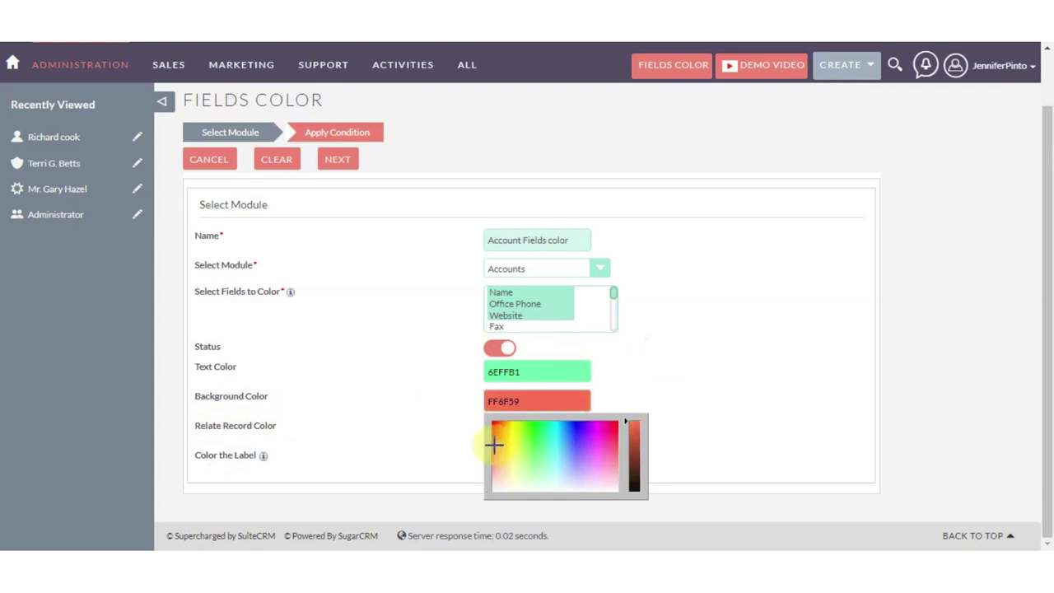
pyautogui.click(613, 370)
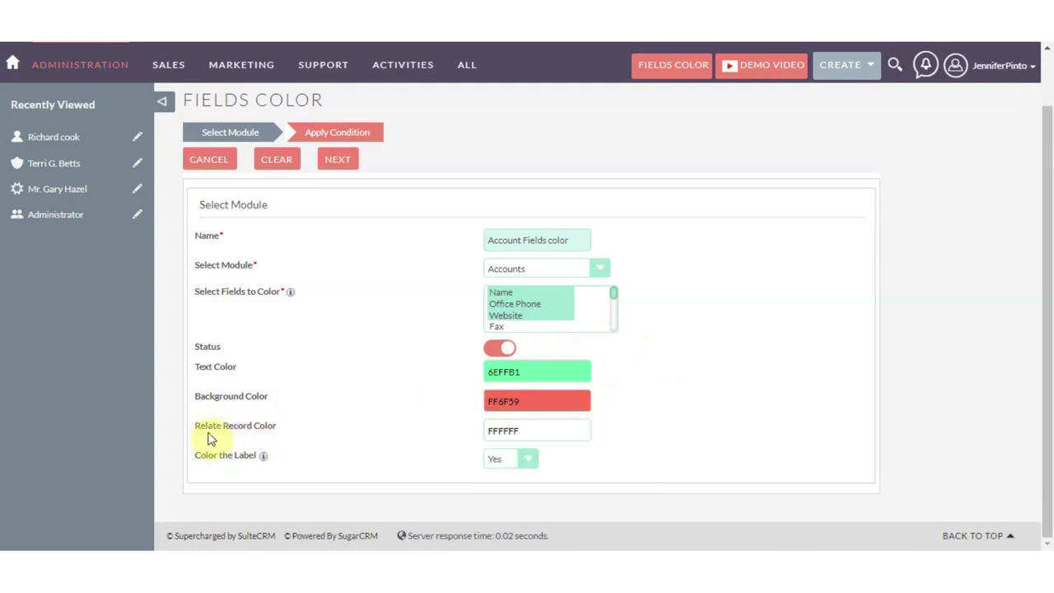
# Step: Set the related-record colour to EC73FF and continue to Apply Condition
pyautogui.click(527, 429)
pyautogui.moveTo(541, 475); pyautogui.dragTo(592, 480)
pyautogui.click(623, 372)
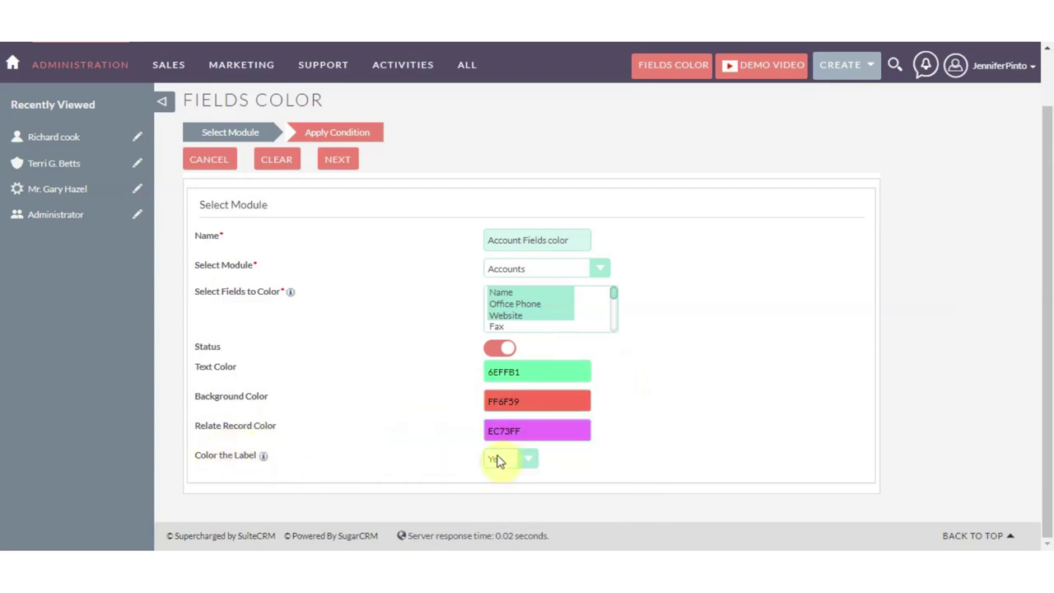
pyautogui.click(330, 222)
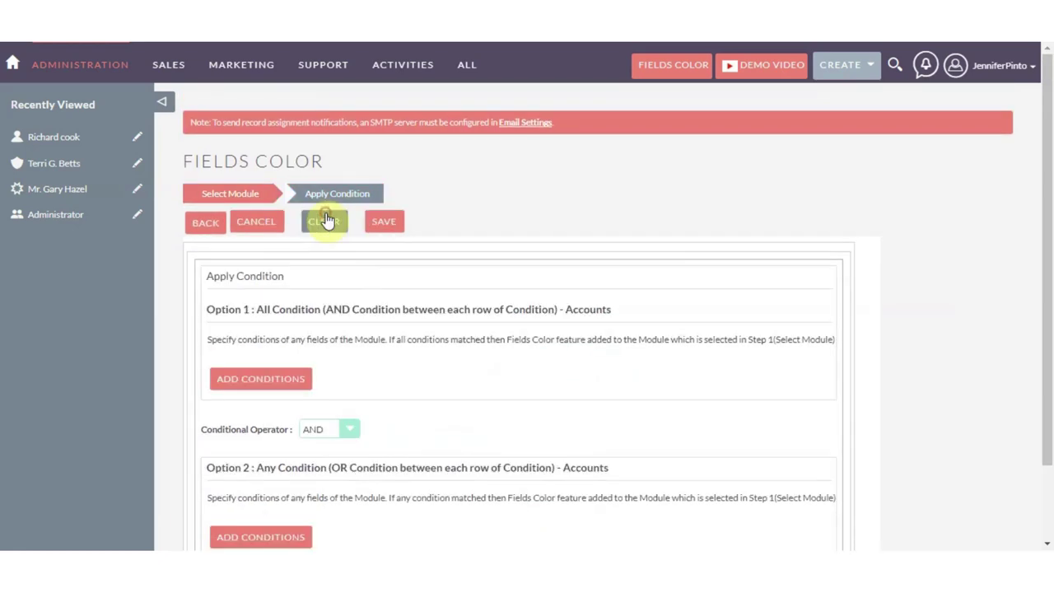
# Step: Add an AND condition: Industry Equal To the value Engineering
pyautogui.scroll(-2, 335, 278)
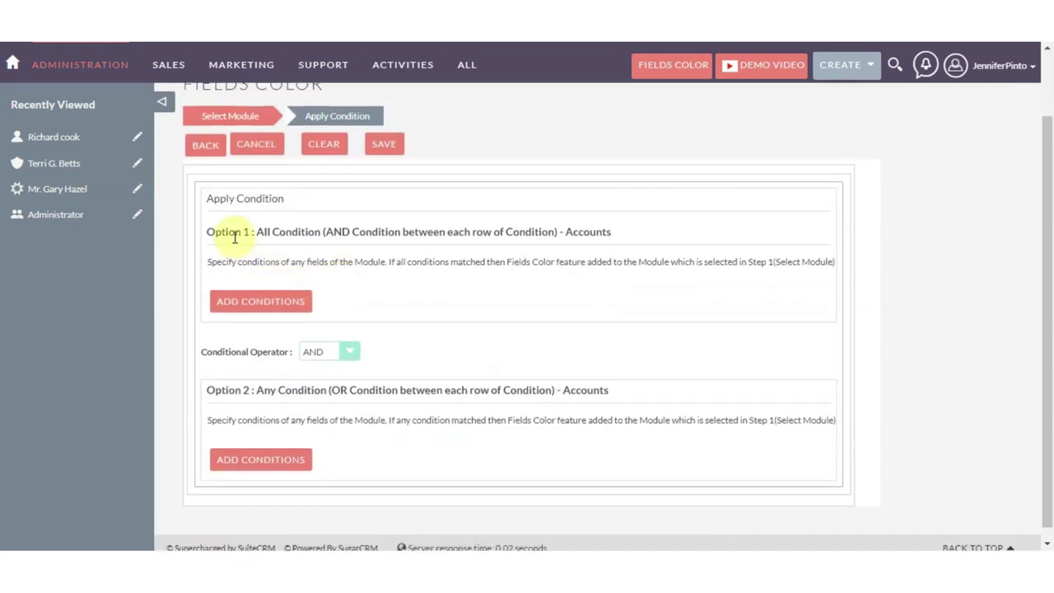
pyautogui.click(282, 302)
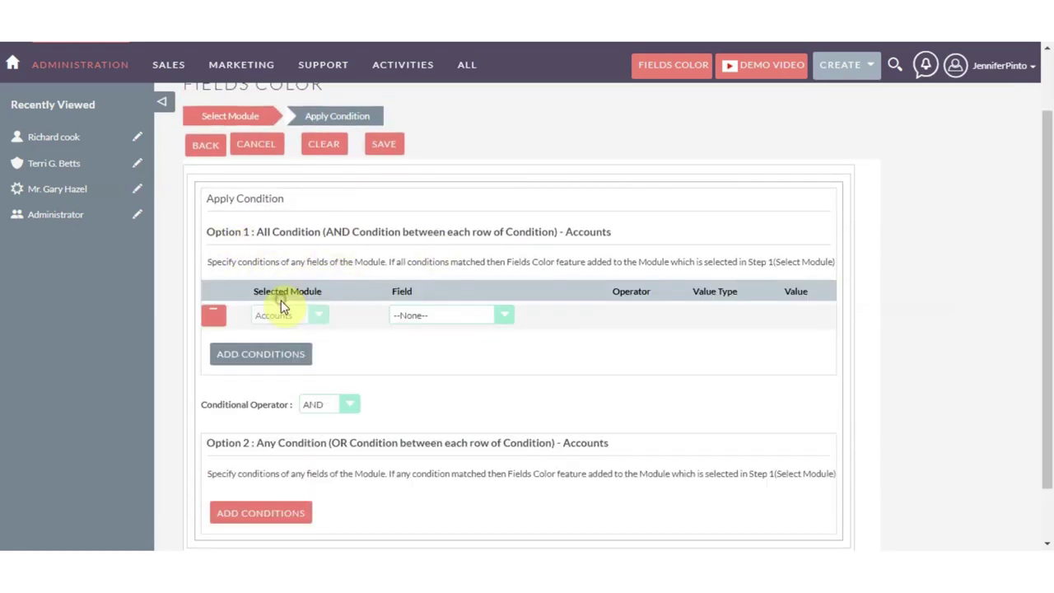
pyautogui.click(452, 332)
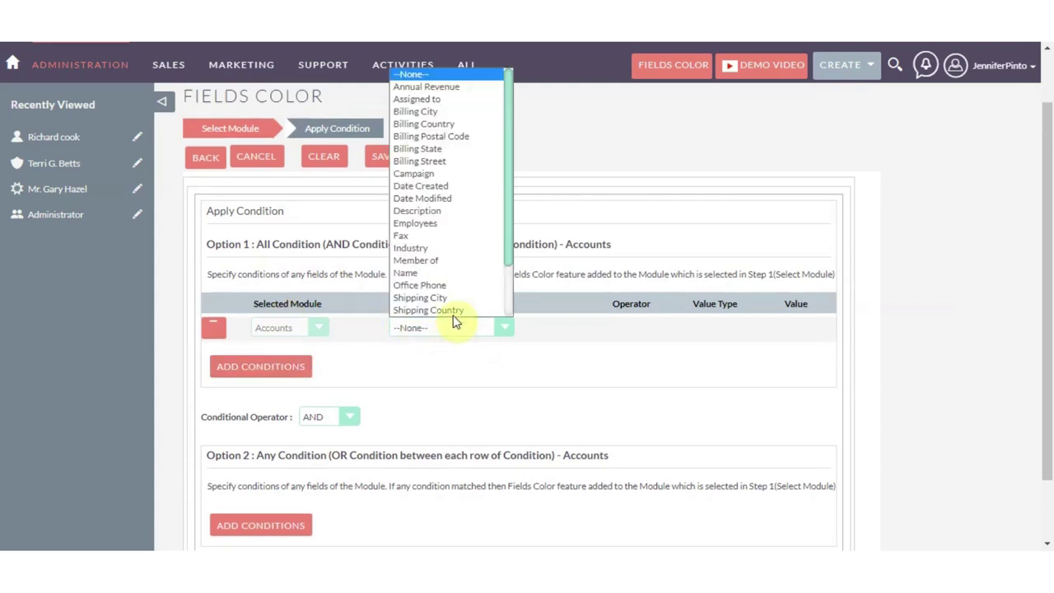
pyautogui.click(442, 259)
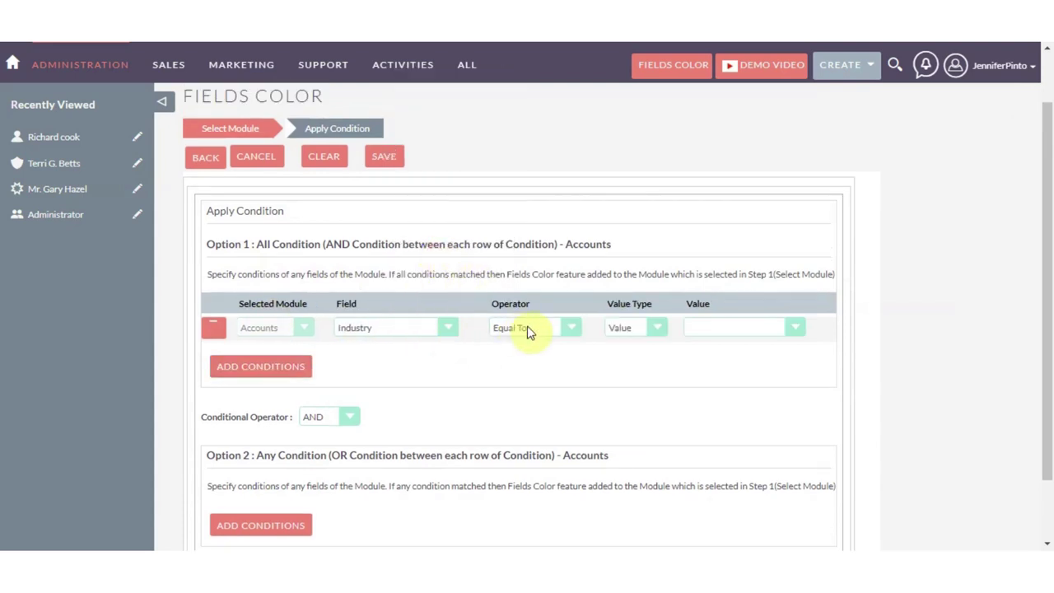
pyautogui.click(630, 327)
pyautogui.click(619, 343)
pyautogui.click(698, 330)
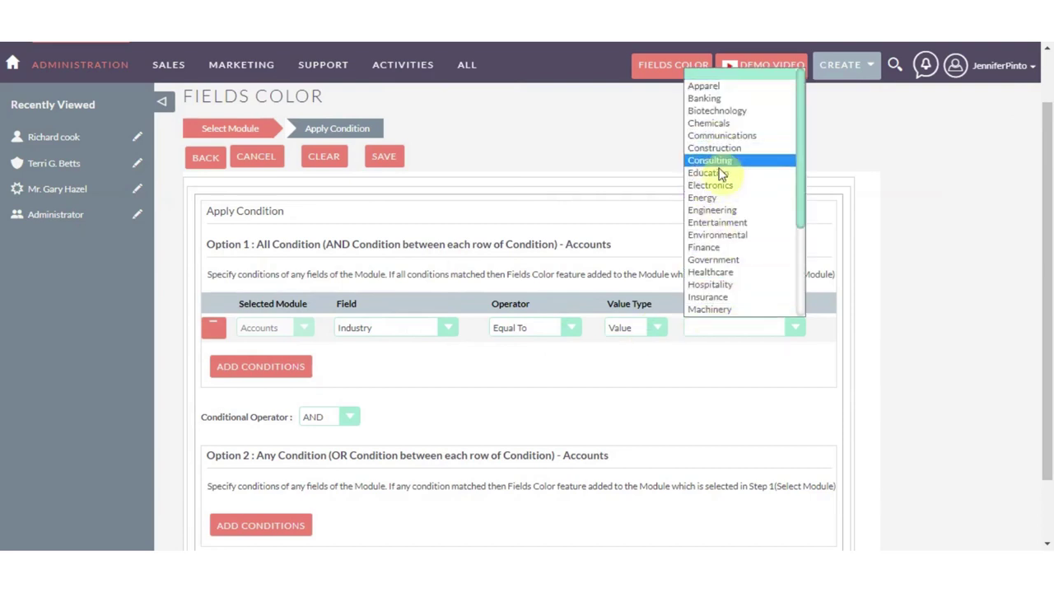
pyautogui.click(723, 211)
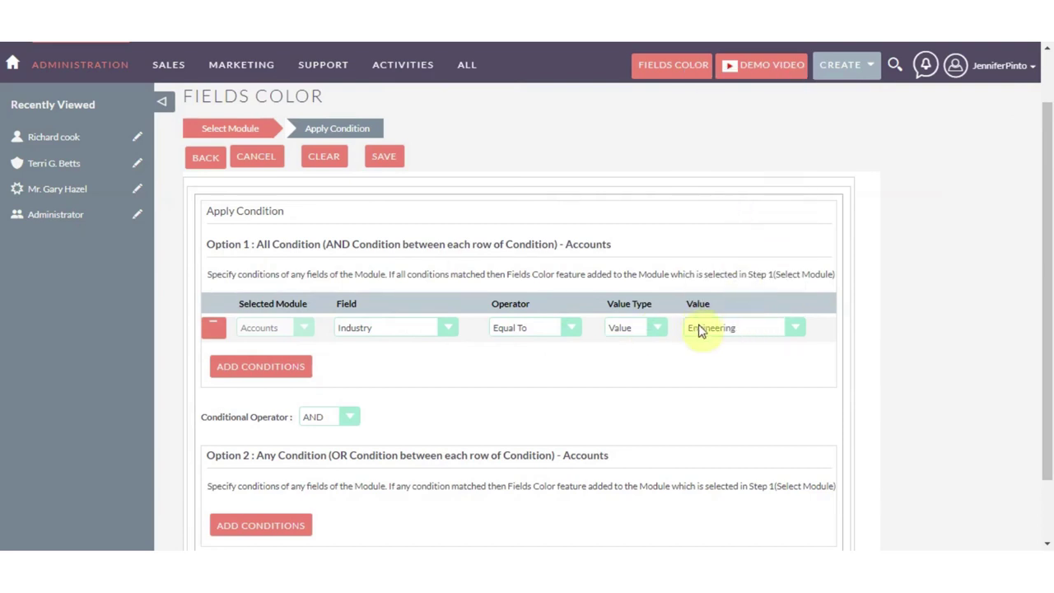
# Step: Add a second condition row: Employees Equal To the value 12
pyautogui.click(297, 369)
pyautogui.click(337, 356)
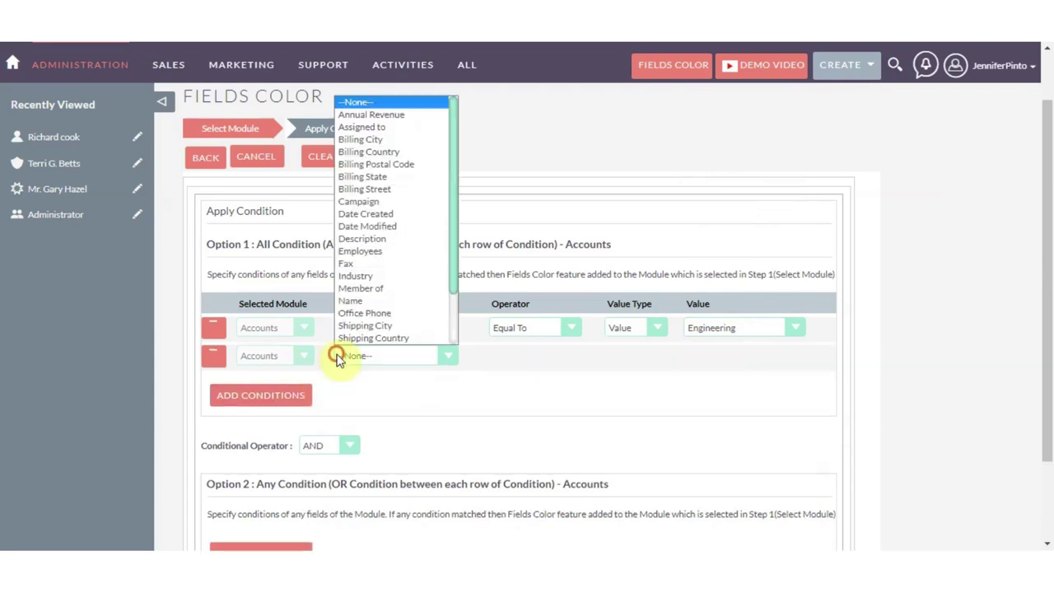
pyautogui.scroll(-1, 395, 336)
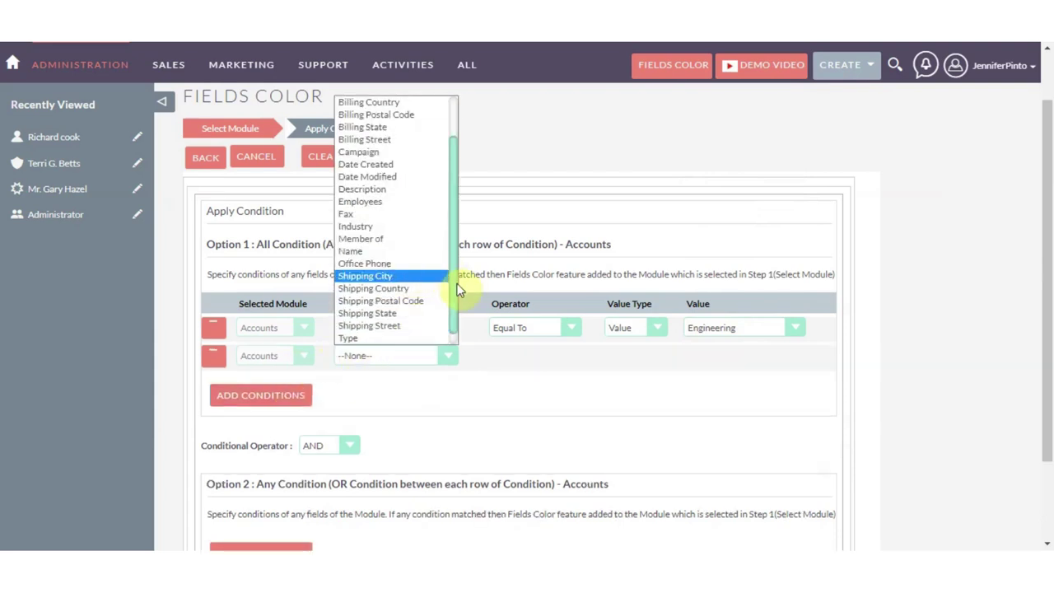
pyautogui.scroll(1, 445, 277)
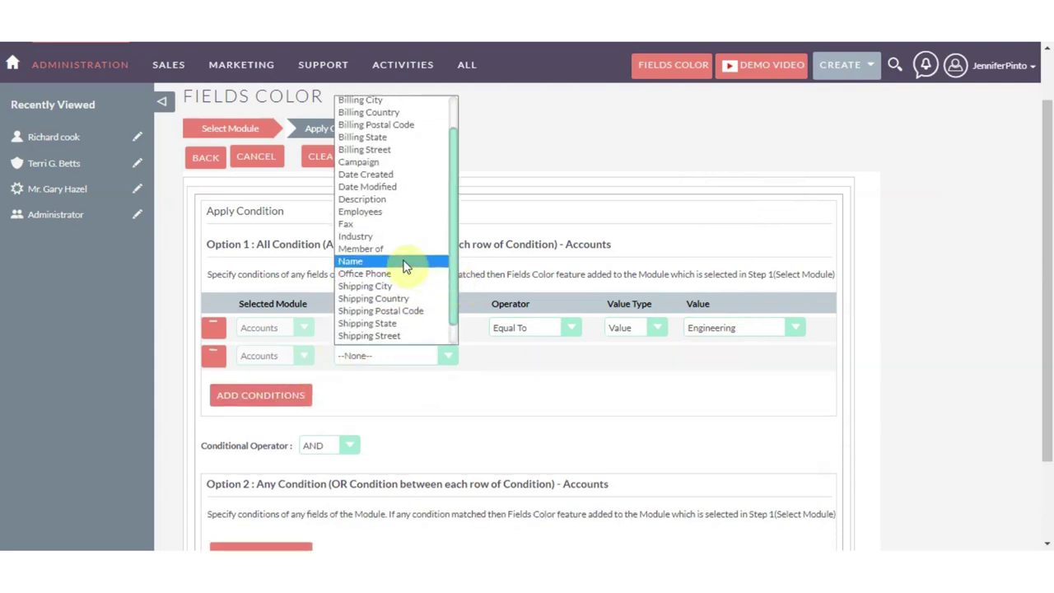
pyautogui.scroll(-1, 407, 265)
pyautogui.scroll(2, 408, 265)
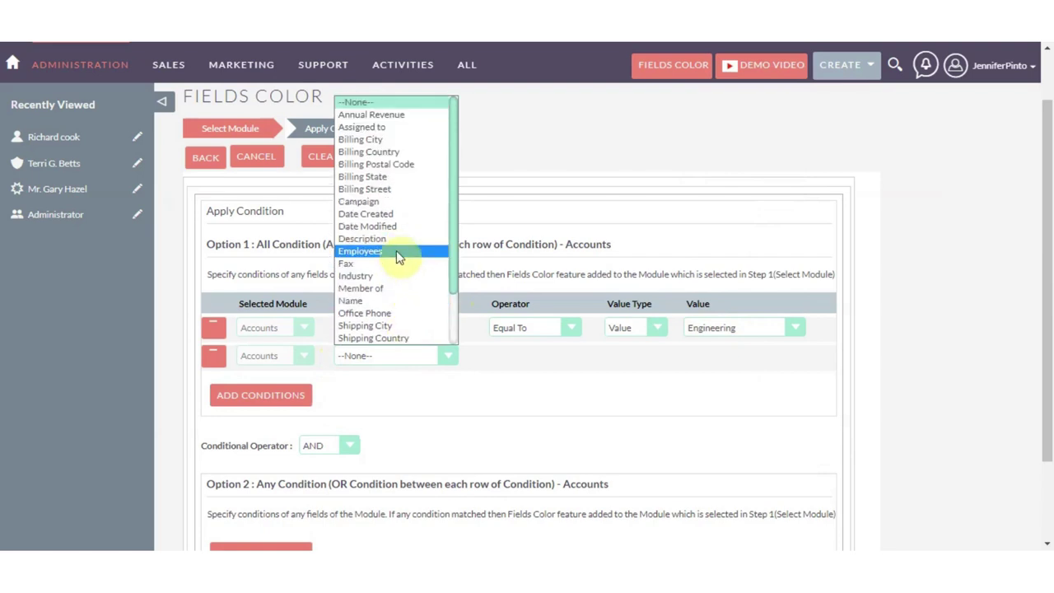
pyautogui.click(394, 249)
pyautogui.click(547, 356)
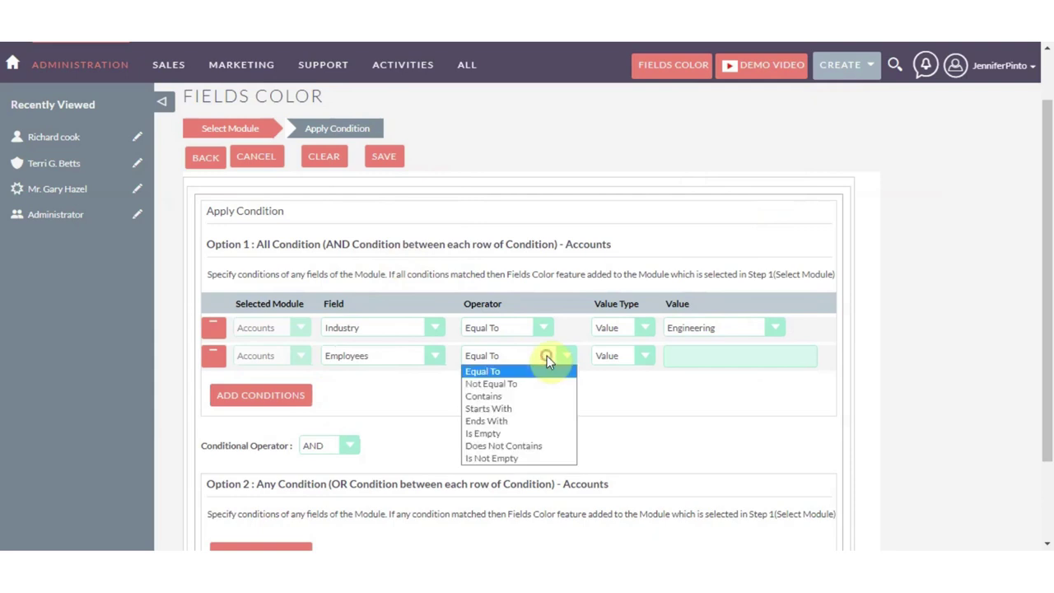
pyautogui.click(546, 356)
pyautogui.click(709, 357)
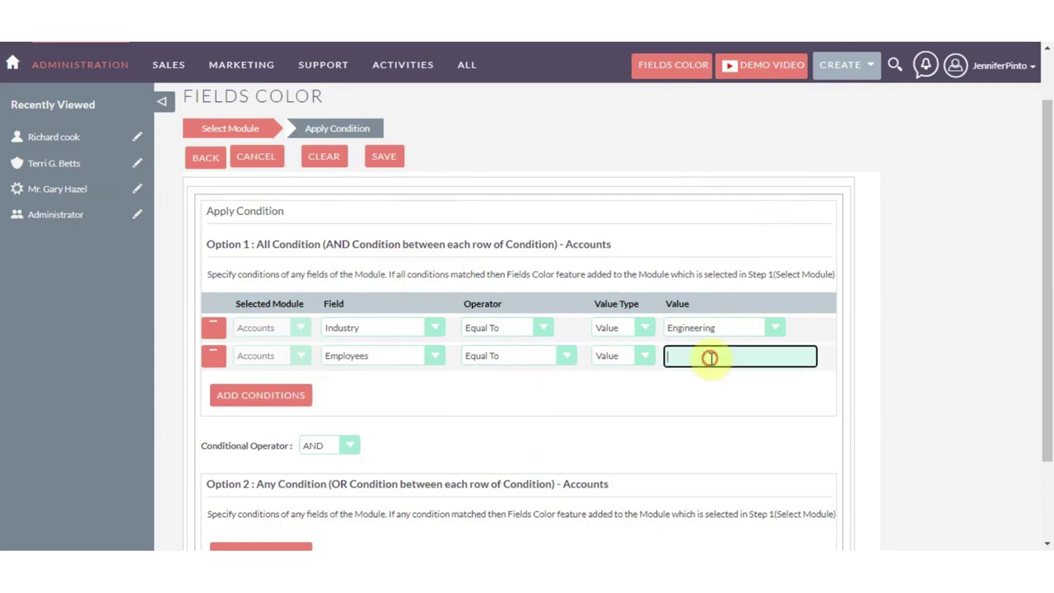
pyautogui.write('12')
pyautogui.scroll(-2, 713, 369)
pyautogui.scroll(3, 717, 376)
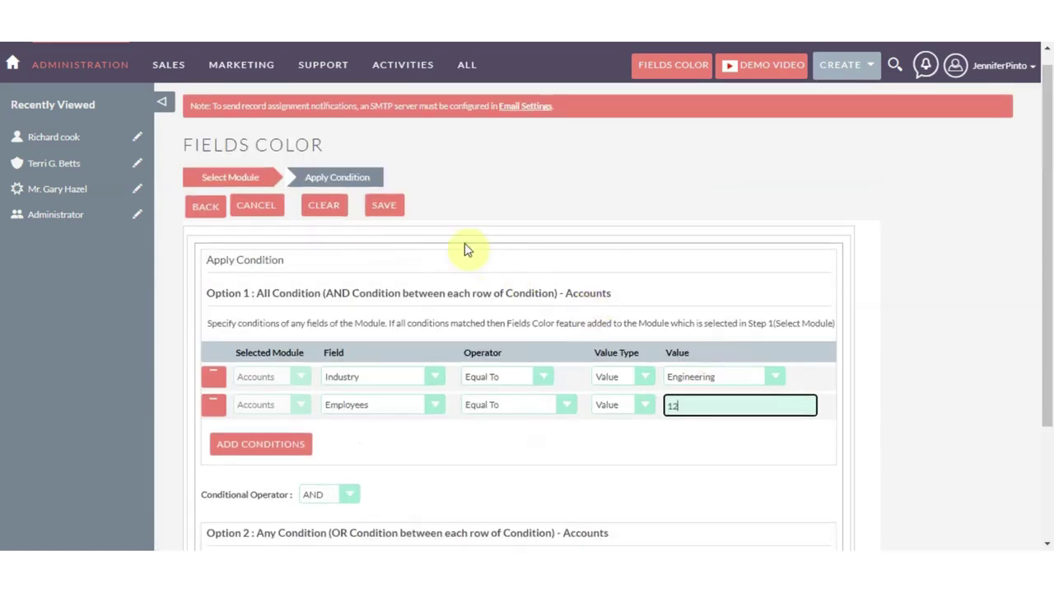
# Step: Save the rule, open Accounts in a new tab and start creating an account
pyautogui.click(372, 211)
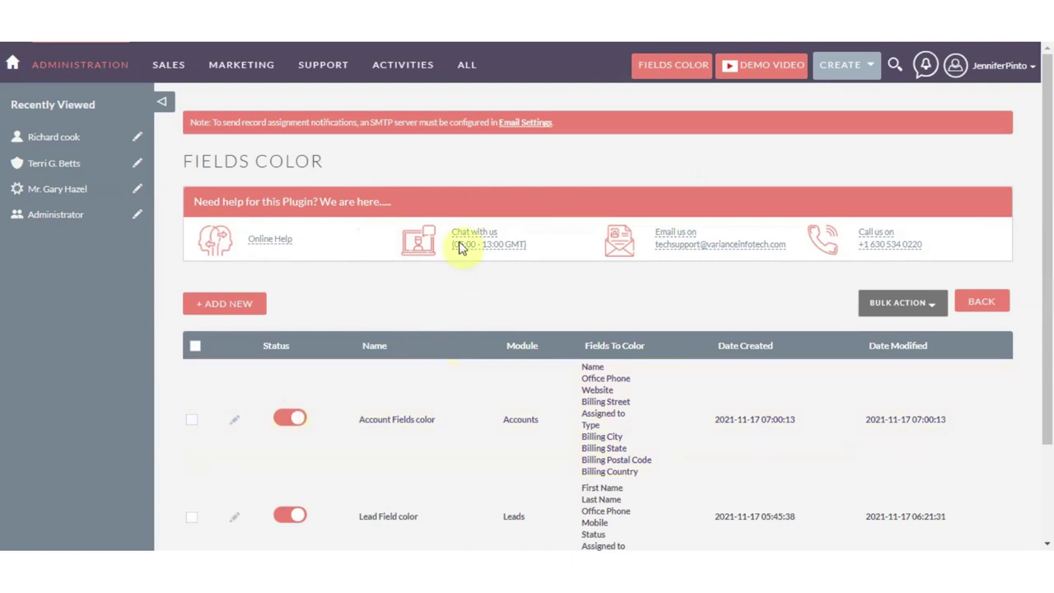
pyautogui.moveTo(465, 74)
pyautogui.rightClick(496, 121)
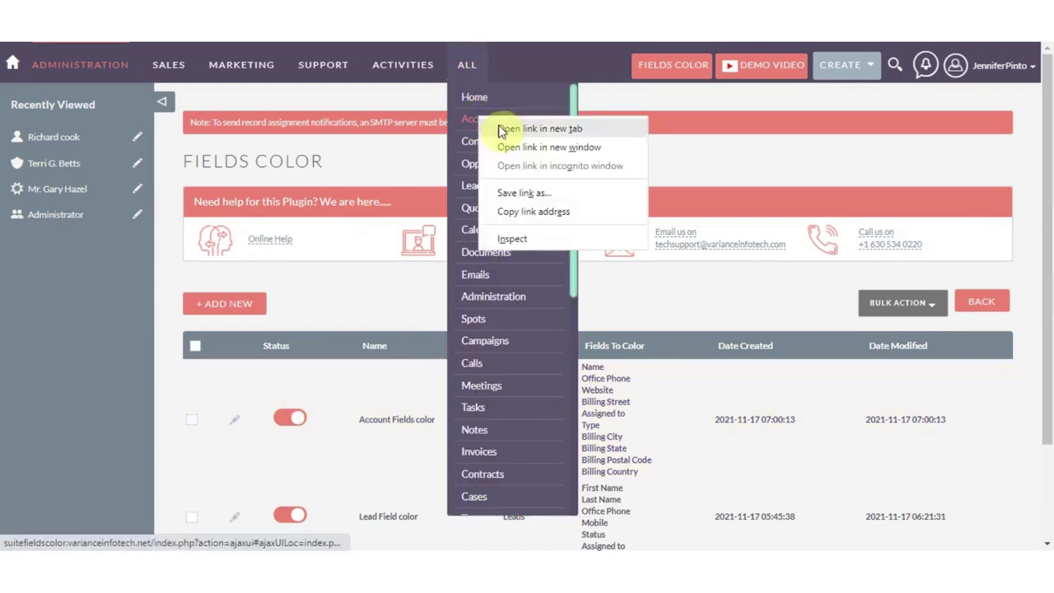
pyautogui.click(539, 129)
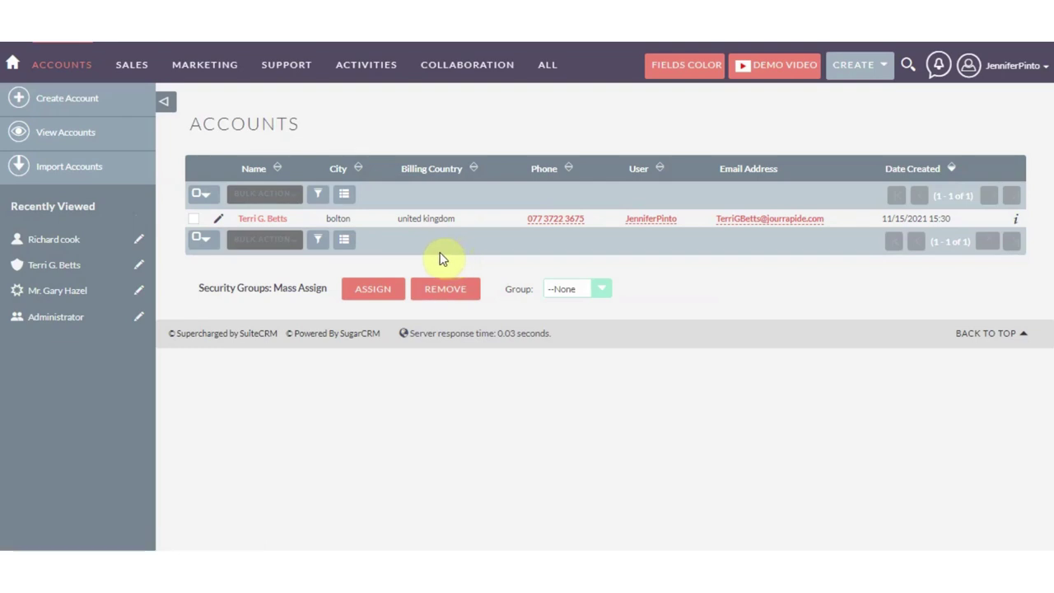
pyautogui.click(80, 102)
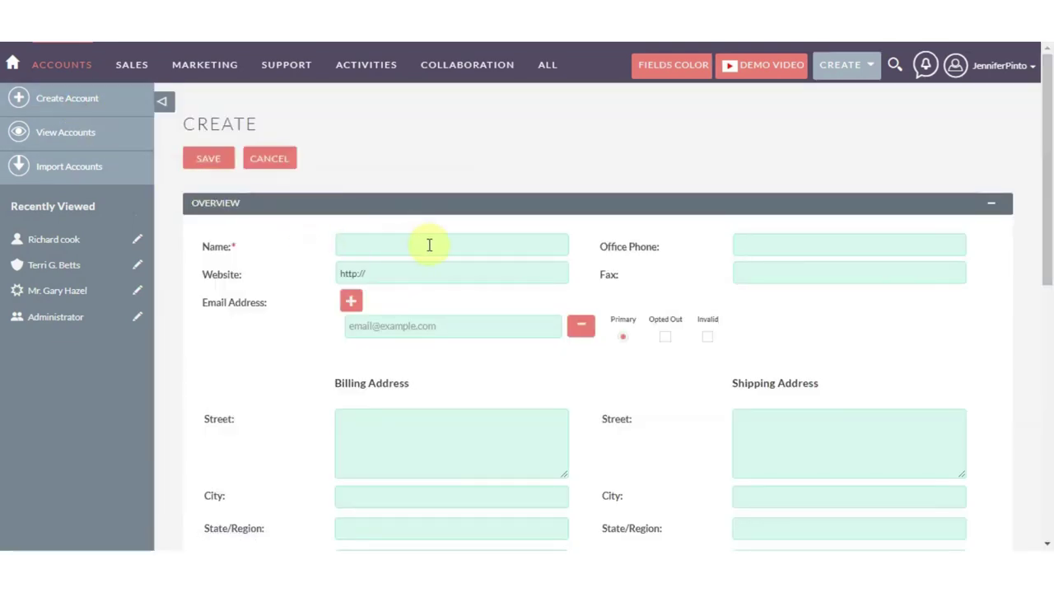
# Step: Enter the account's name, office phone, website, fax and e-mail address
pyautogui.click(429, 244)
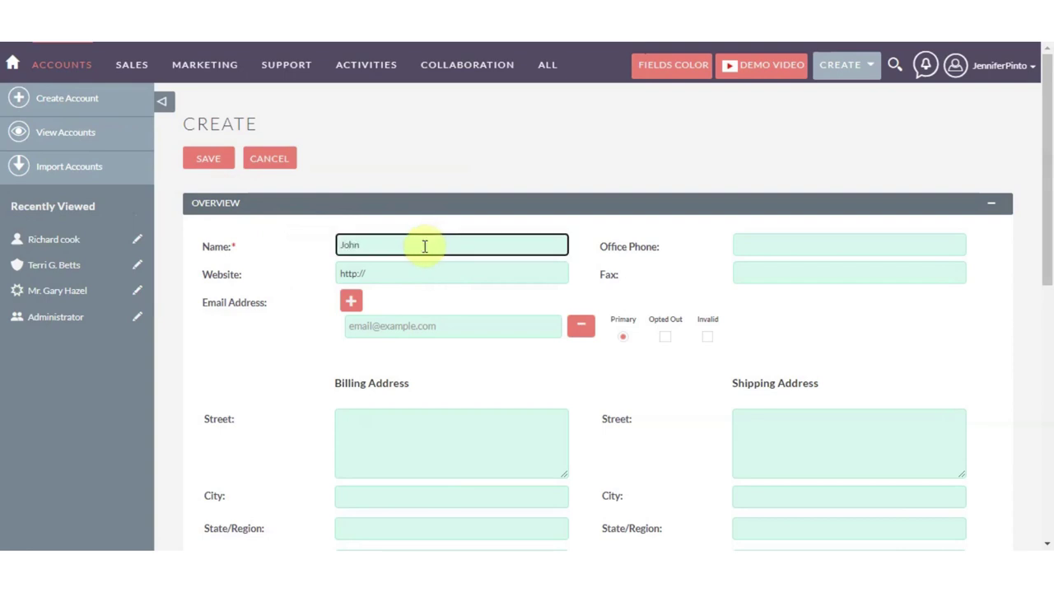
pyautogui.press('Tab')
pyautogui.write('854')
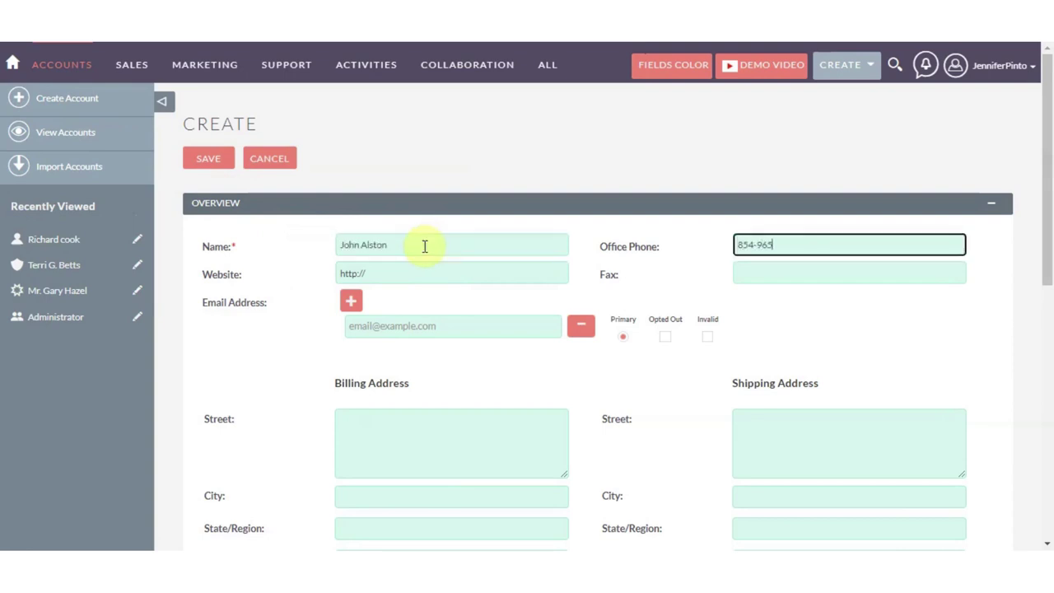
pyautogui.click(441, 265)
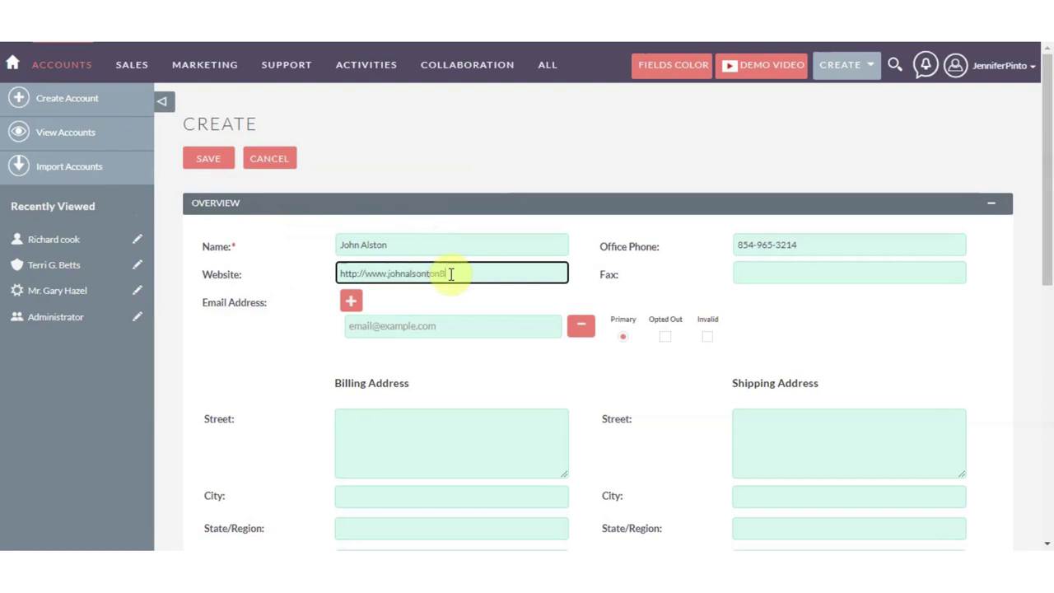
pyautogui.write('.com')
pyautogui.press('Tab')
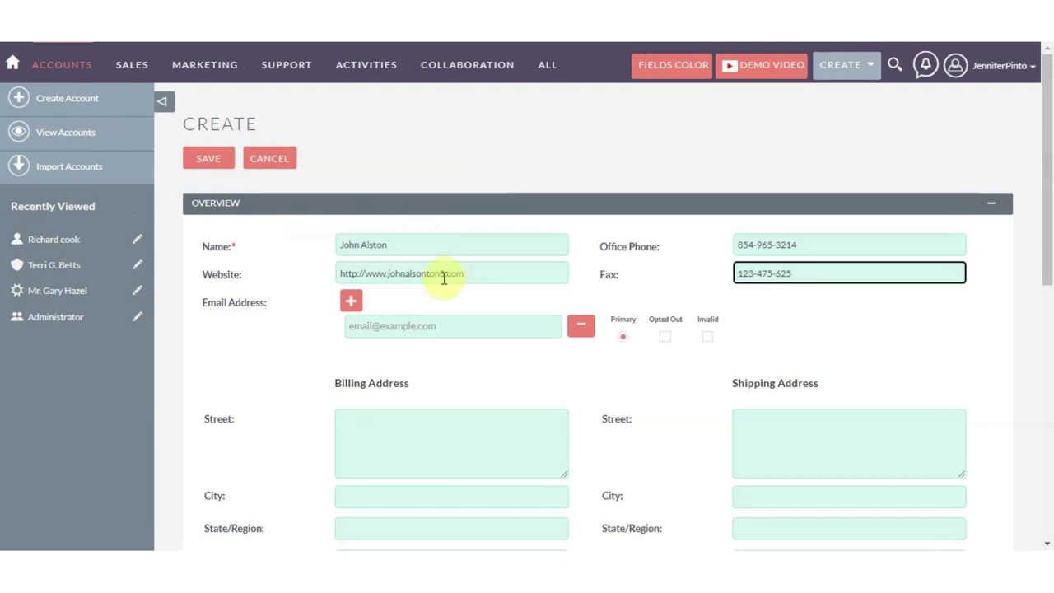
pyautogui.click(383, 333)
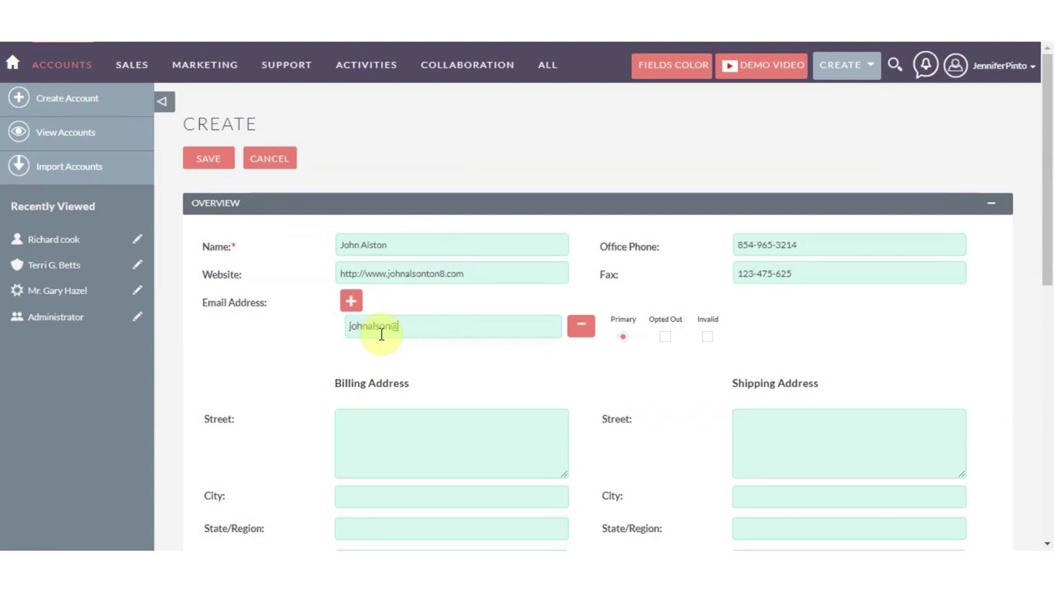
pyautogui.scroll(-1, 404, 365)
# Step: Fill in the full billing address: street, city, state, postal code and country
pyautogui.click(405, 365)
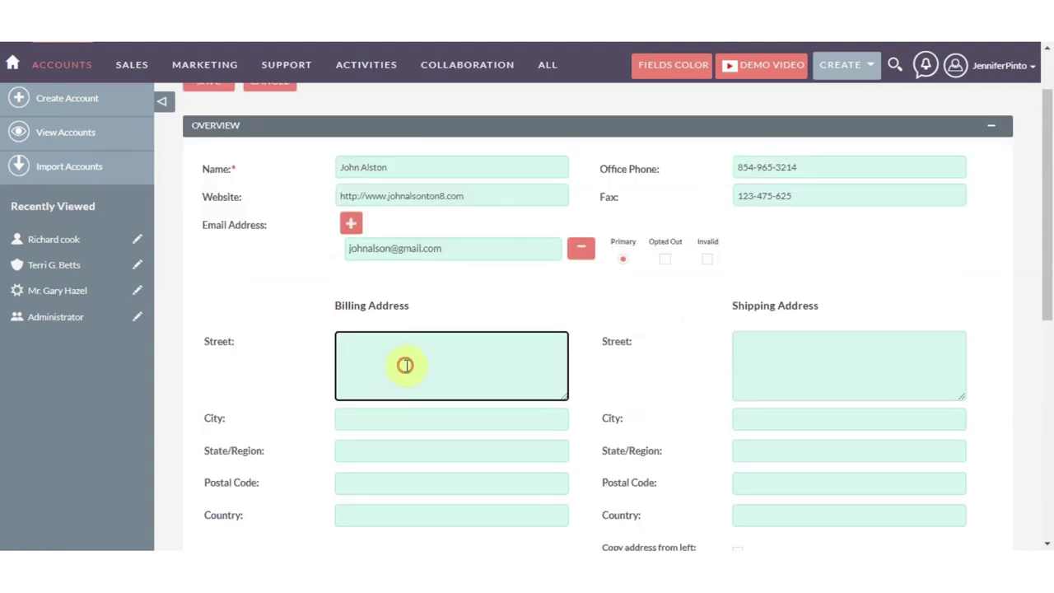
pyautogui.press('Tab')
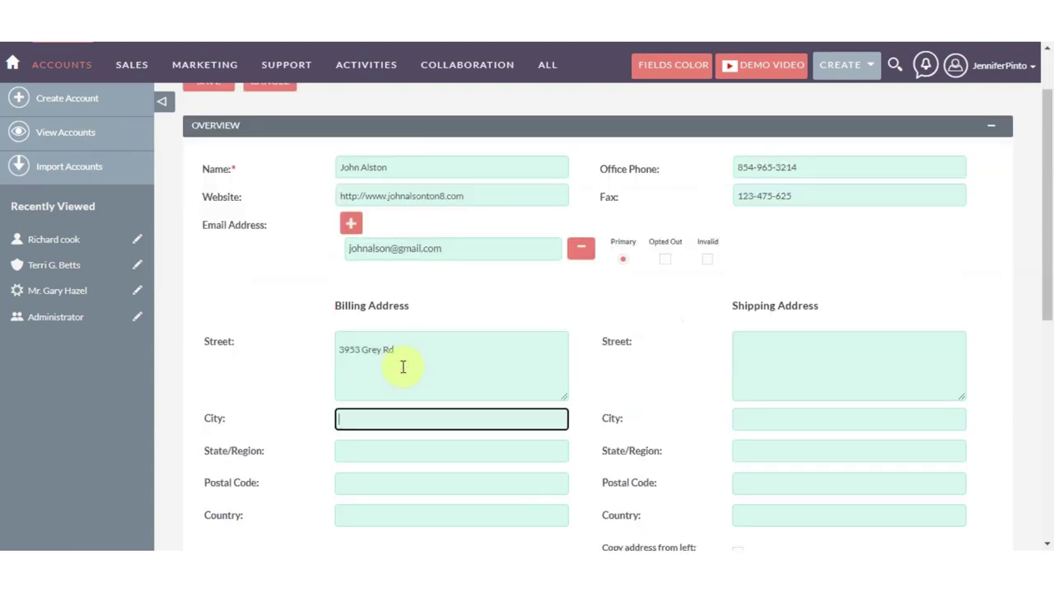
pyautogui.press('Tab')
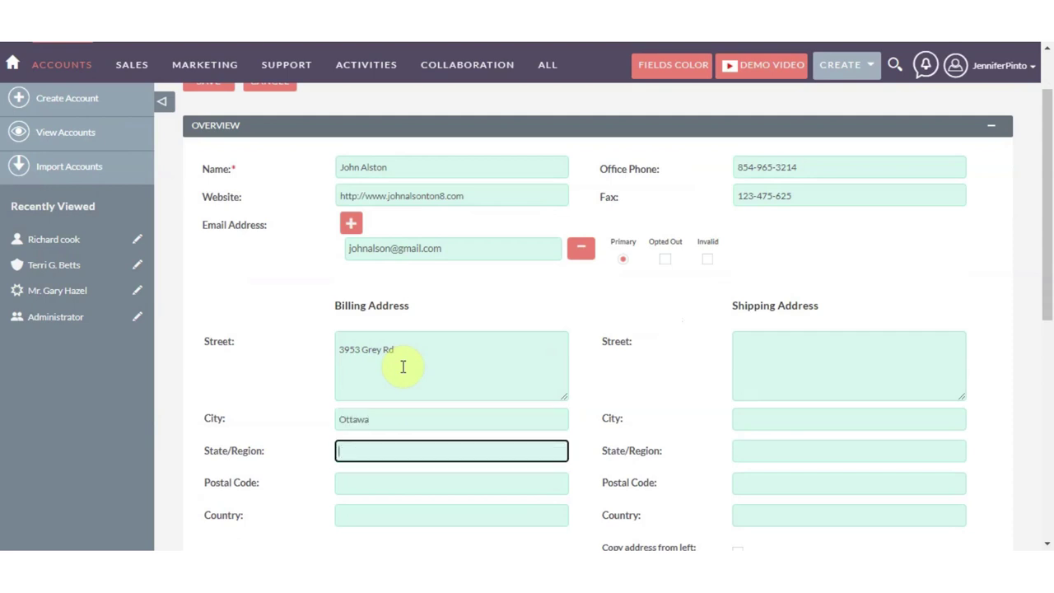
pyautogui.press('Tab')
pyautogui.write('32598')
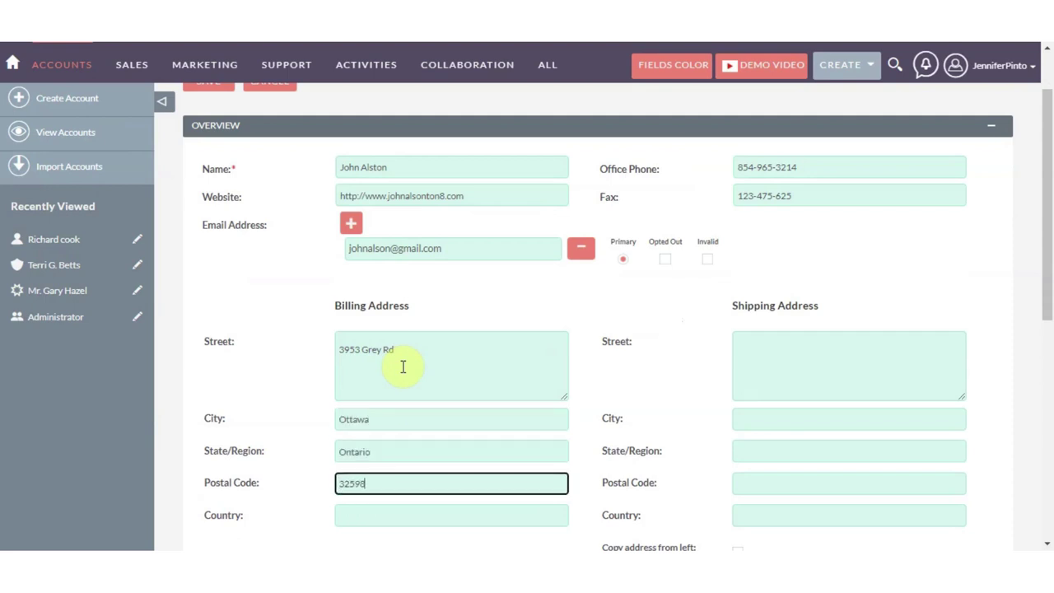
pyautogui.write('8')
pyautogui.press('Tab')
pyautogui.scroll(-5, 520, 370)
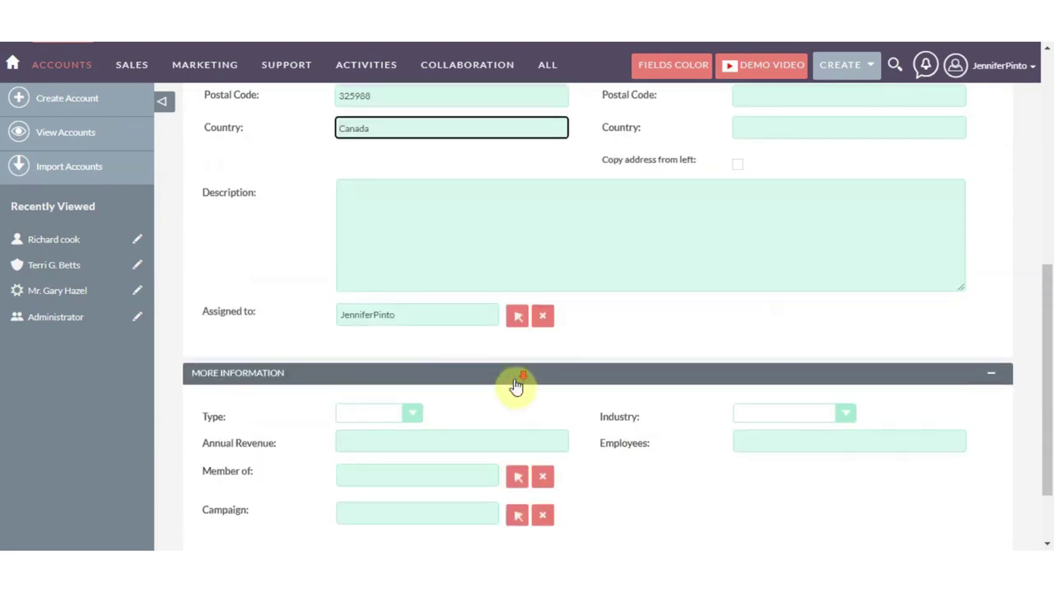
# Step: Set Type to Customer, Industry to Engineering and Employees to 12
pyautogui.click(414, 416)
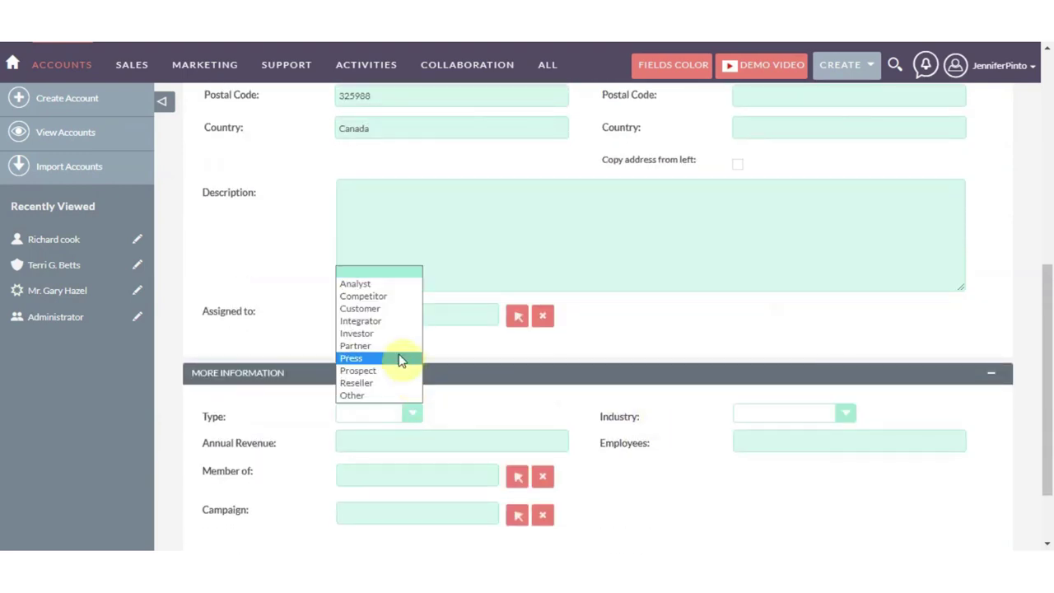
pyautogui.click(389, 312)
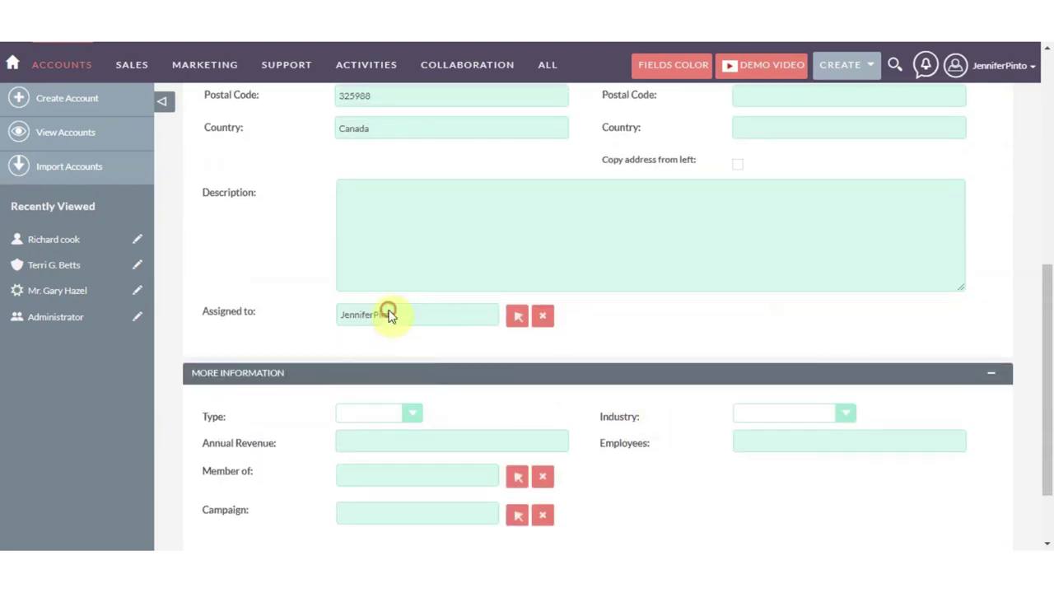
pyautogui.click(782, 414)
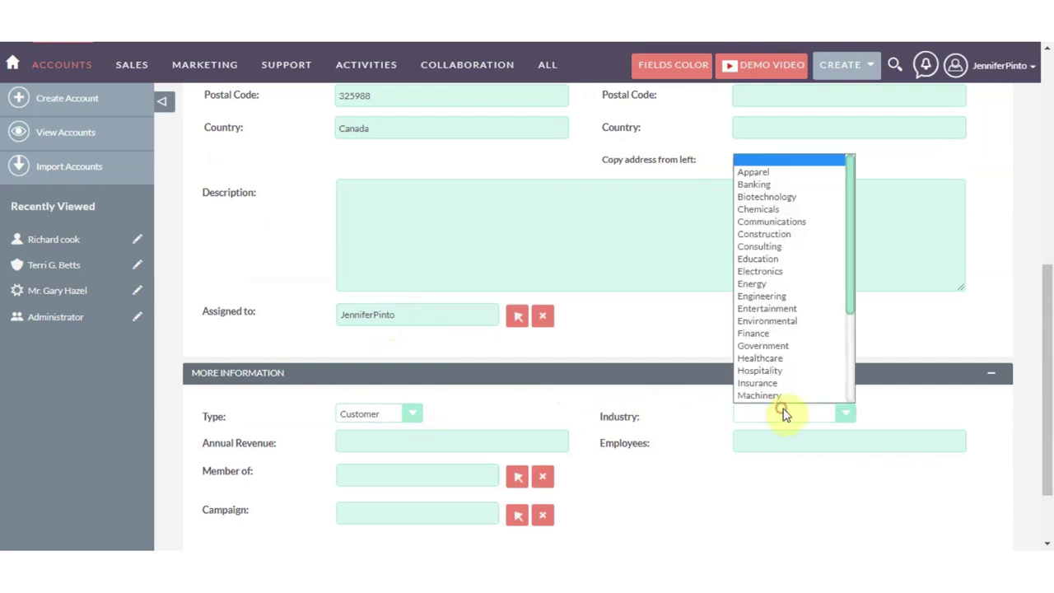
pyautogui.click(765, 297)
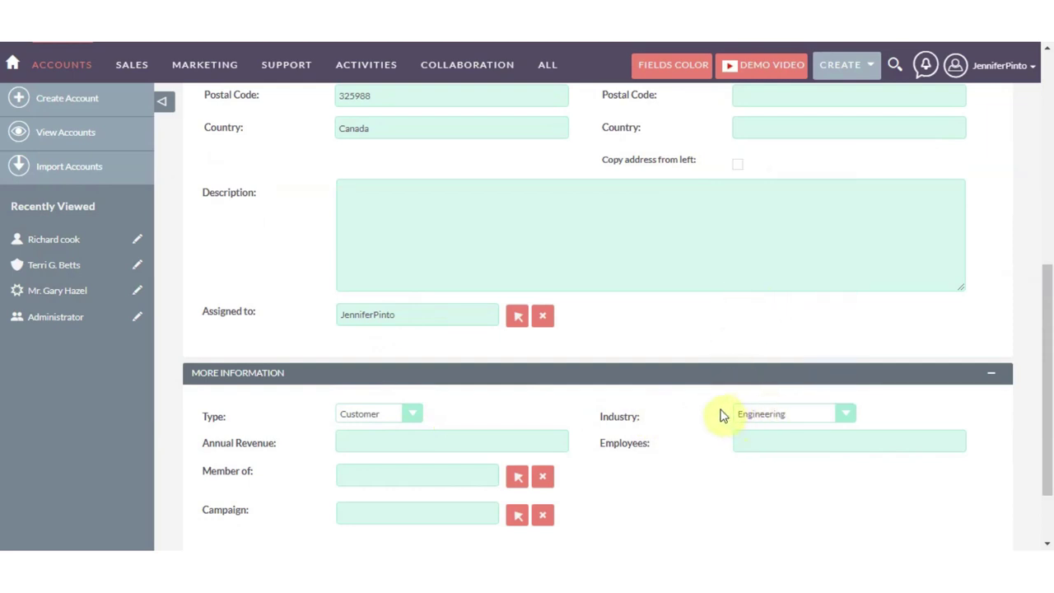
pyautogui.scroll(-2, 721, 416)
pyautogui.click(746, 367)
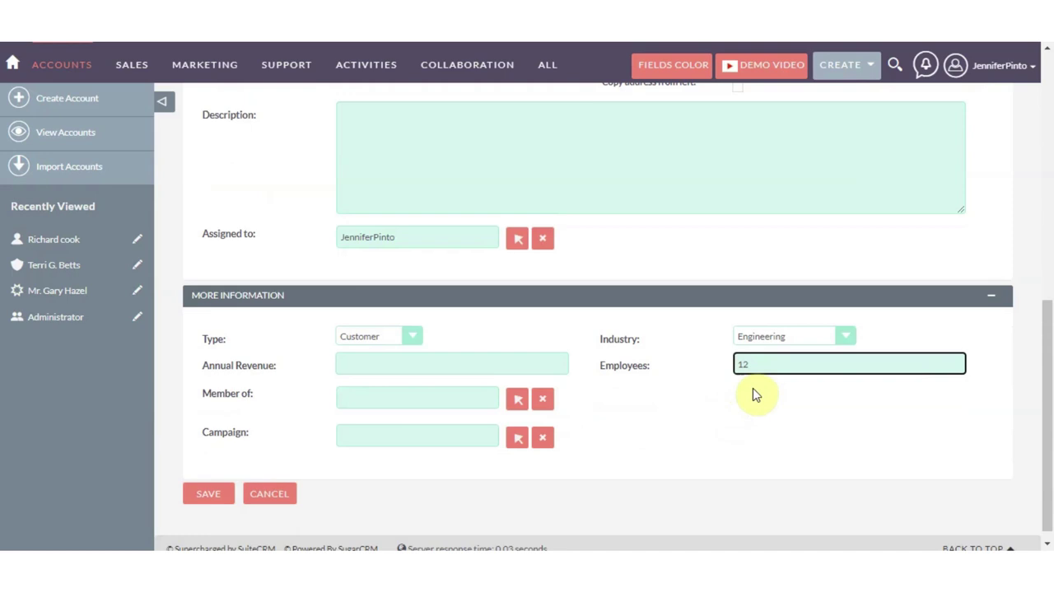
pyautogui.press('Tab')
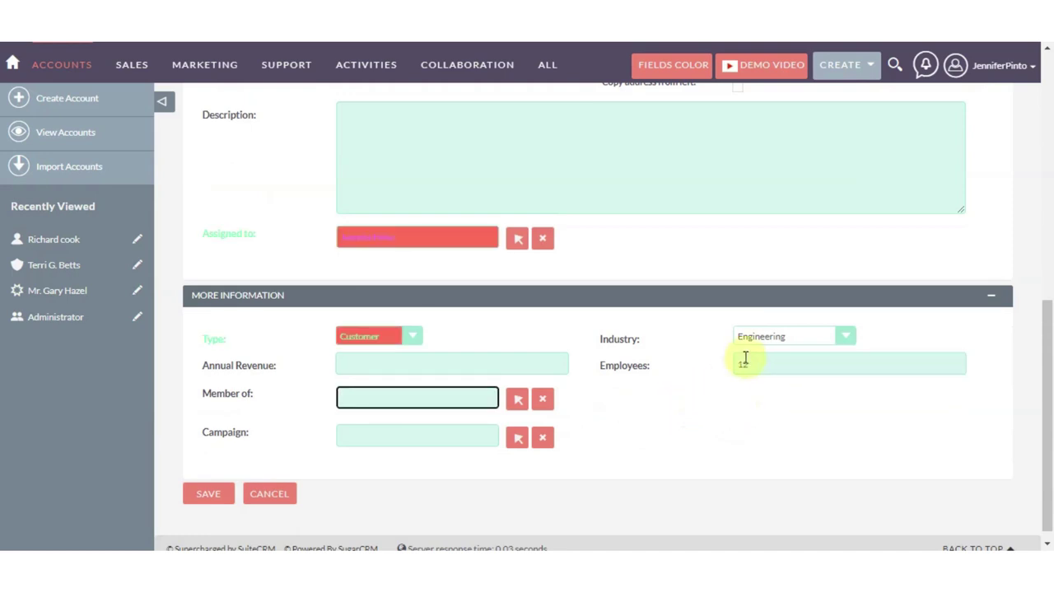
# Step: Review the red-coloured matched fields across the form, then save the account
pyautogui.scroll(5, 374, 237)
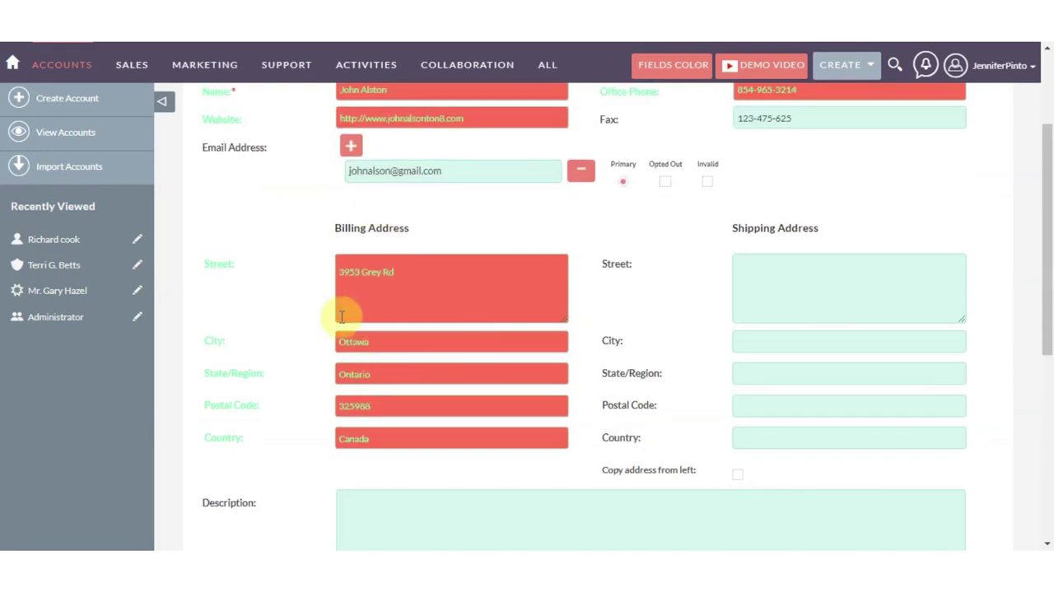
pyautogui.scroll(2, 388, 347)
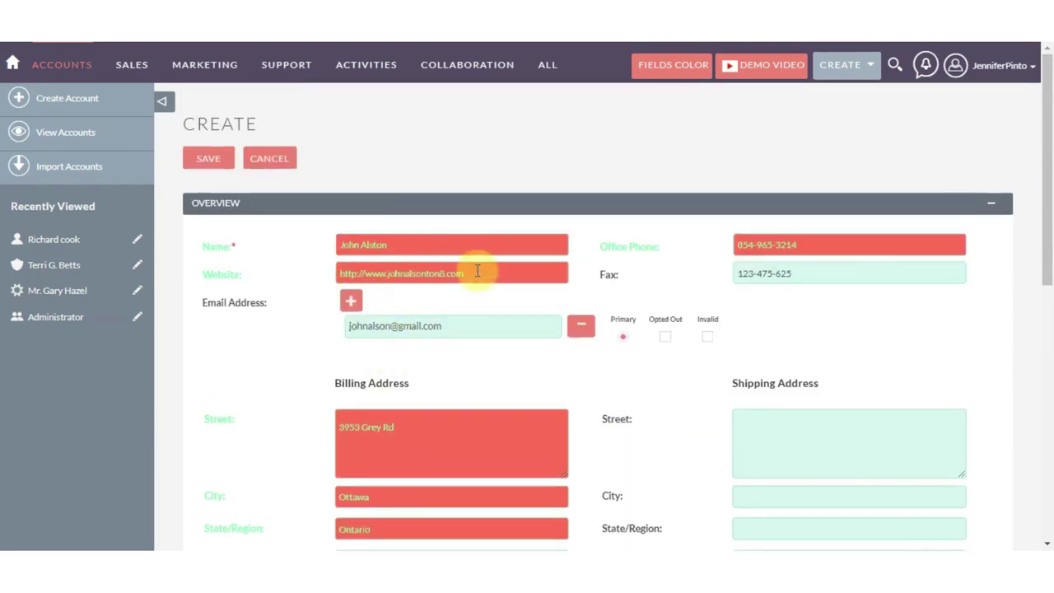
pyautogui.scroll(-2, 644, 307)
pyautogui.scroll(-5, 644, 307)
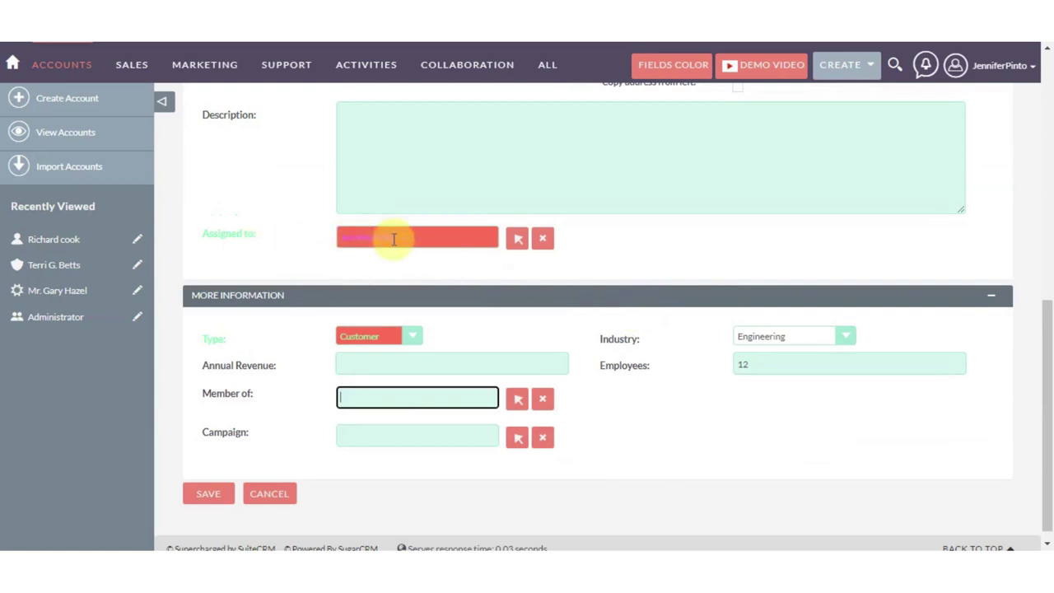
pyautogui.scroll(6, 436, 339)
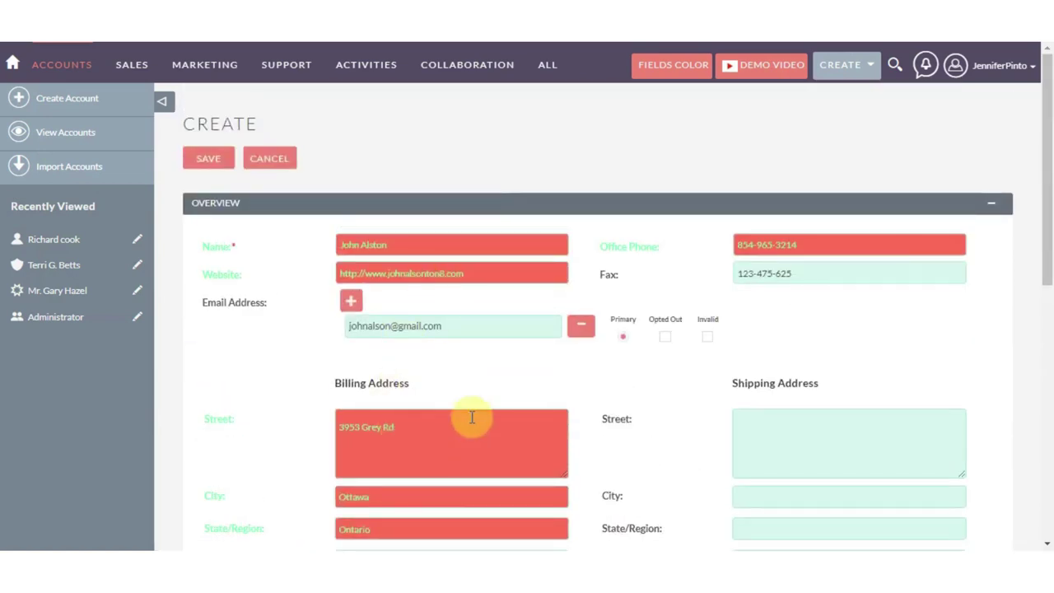
pyautogui.scroll(-5, 491, 301)
pyautogui.scroll(-2, 489, 304)
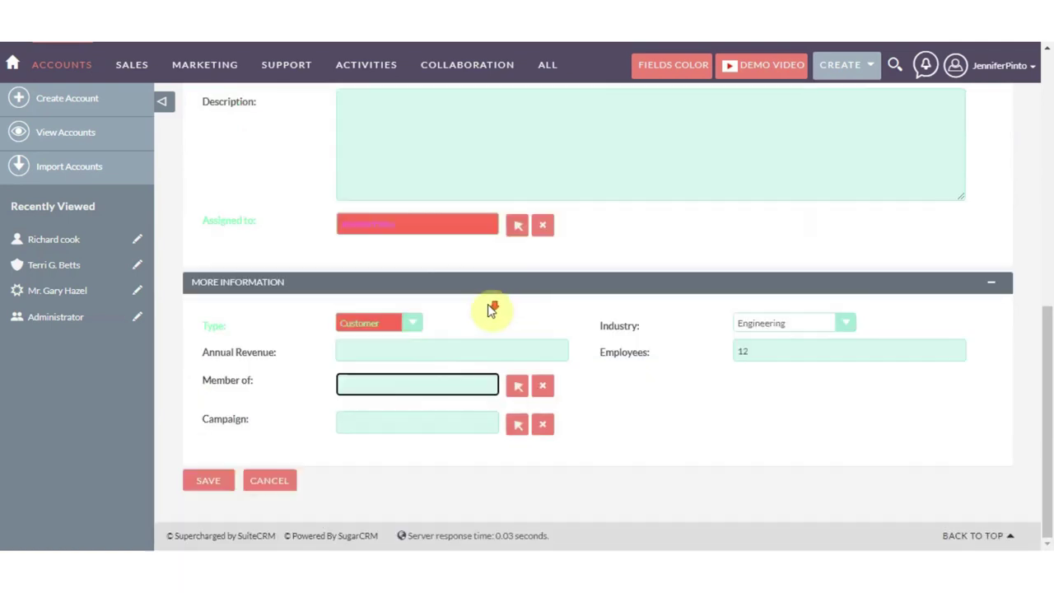
pyautogui.click(209, 480)
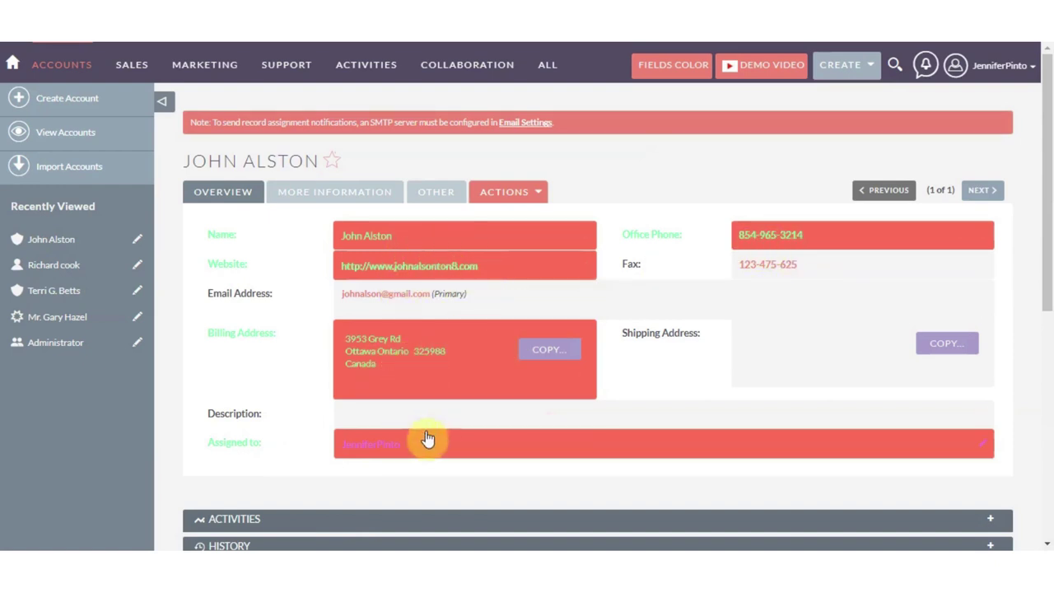
# Step: Review the saved account's Overview, More Information and Other tabs, then return to the accounts list
pyautogui.click(335, 198)
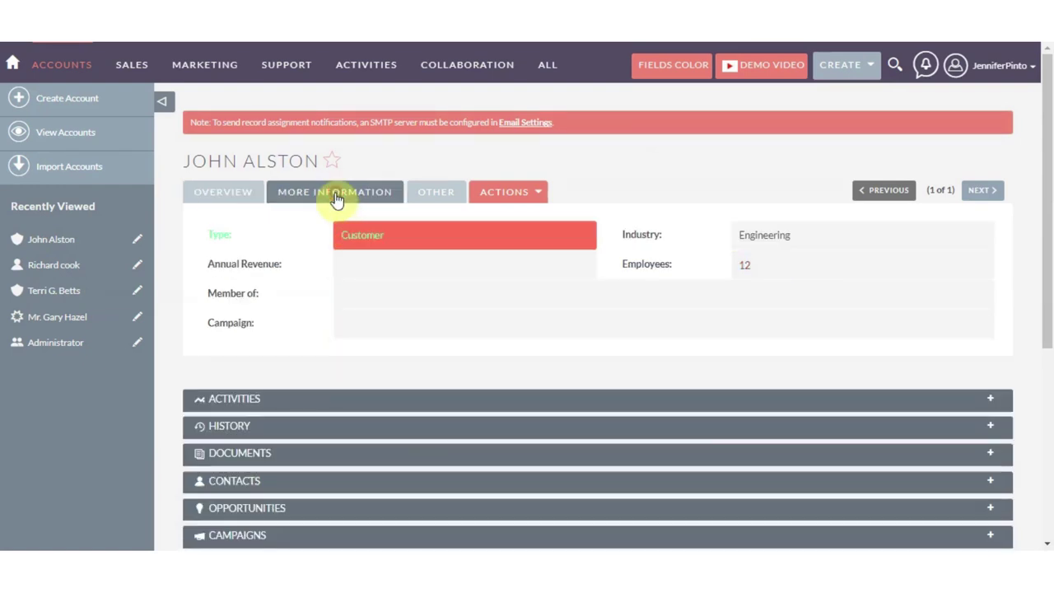
pyautogui.click(423, 193)
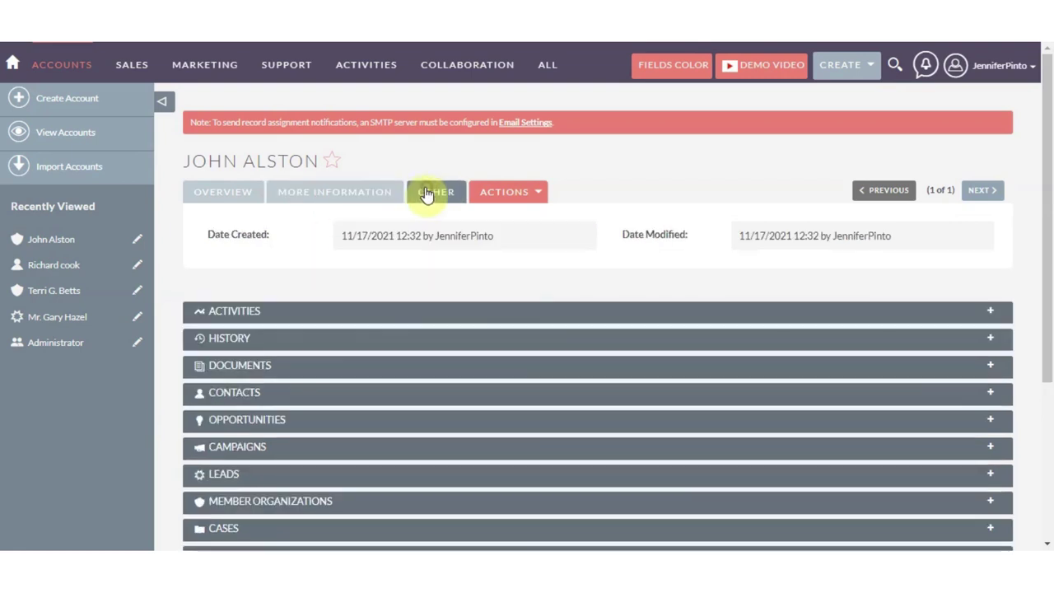
pyautogui.click(376, 193)
pyautogui.click(251, 194)
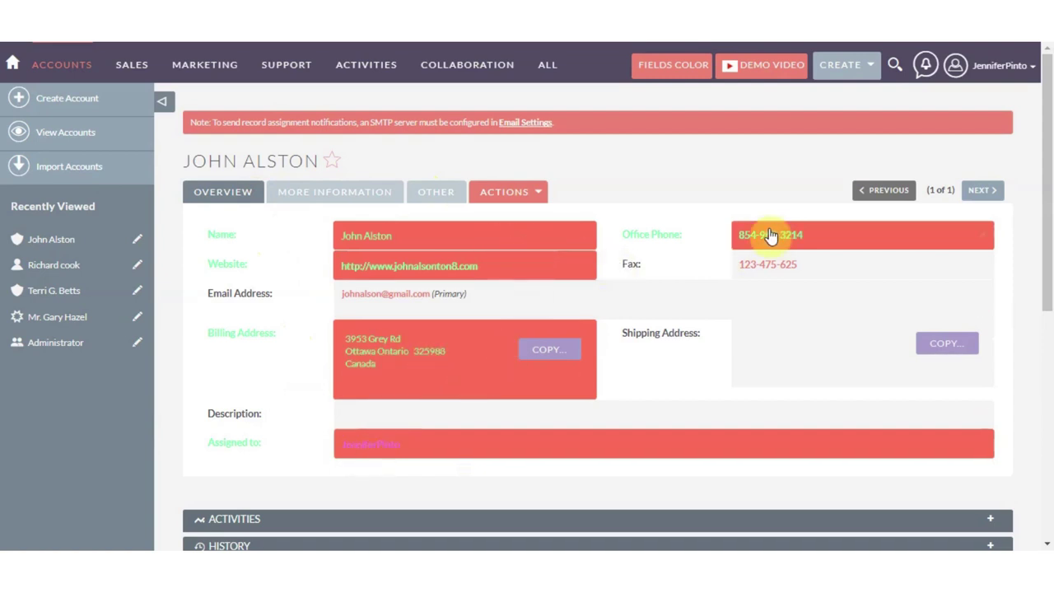
pyautogui.click(115, 133)
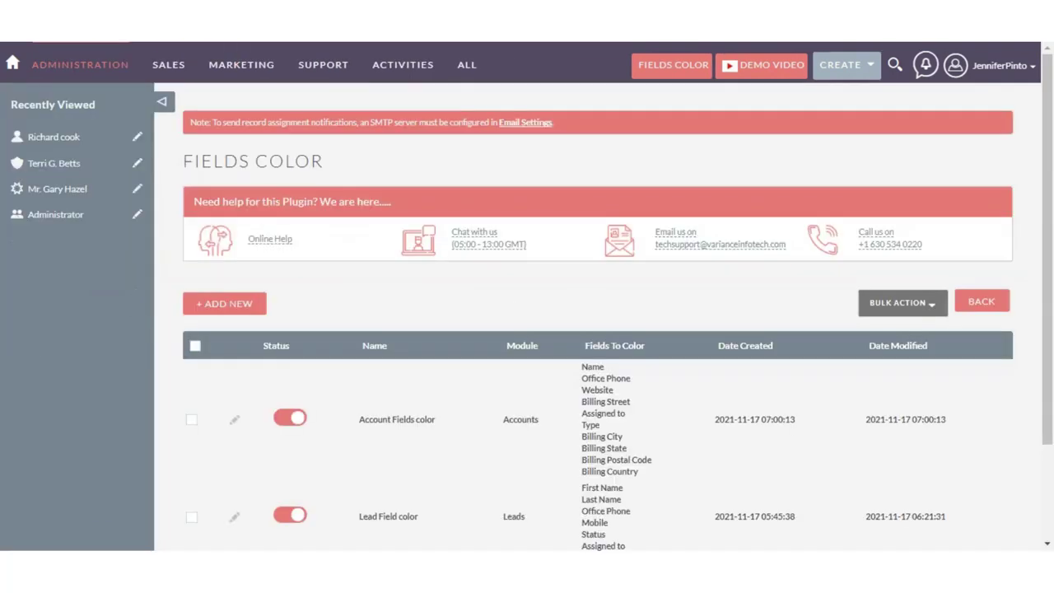
# Step: Edit the Lead Field color rule and view its conditions: Lead Source equals Employee, Job Title not empty
pyautogui.scroll(-2, 426, 377)
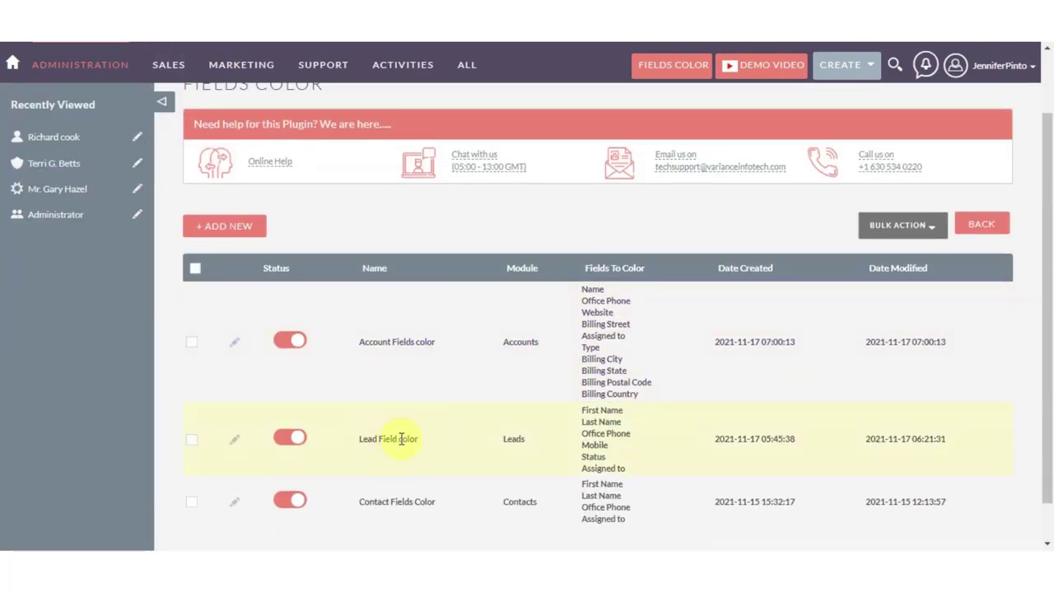
pyautogui.click(234, 441)
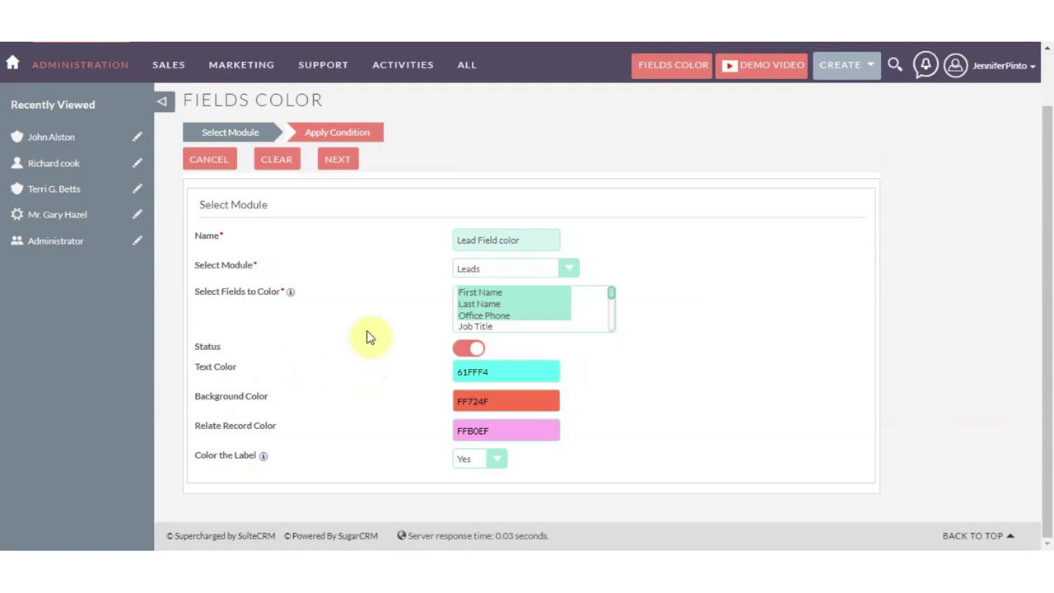
pyautogui.click(347, 159)
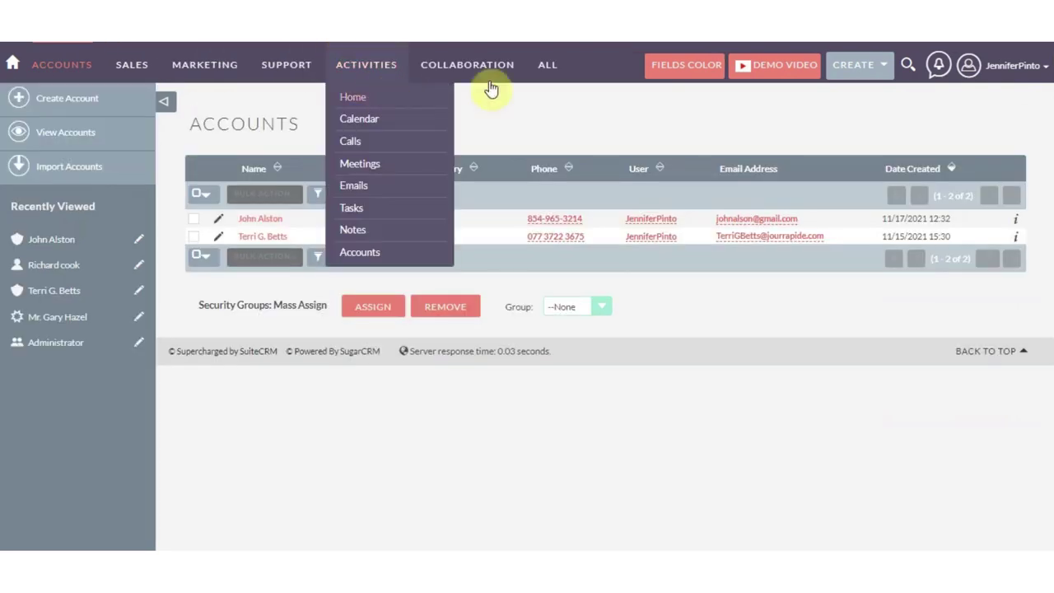
# Step: Open the only lead from ALL > Leads, showing its red Name, Office Phone, Mobile and Assigned to
pyautogui.moveTo(544, 81)
pyautogui.click(563, 188)
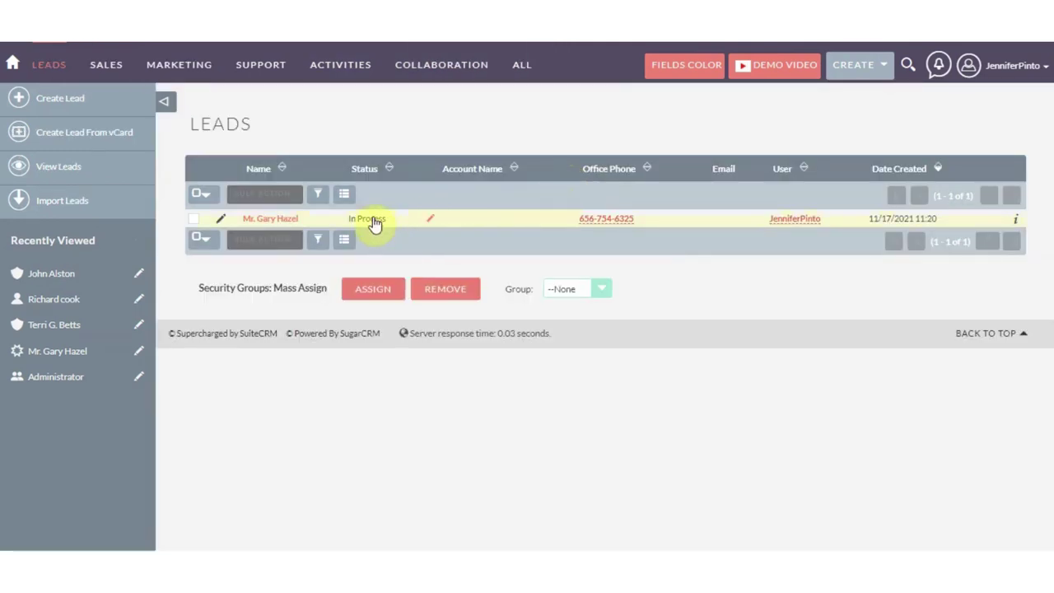
pyautogui.click(274, 219)
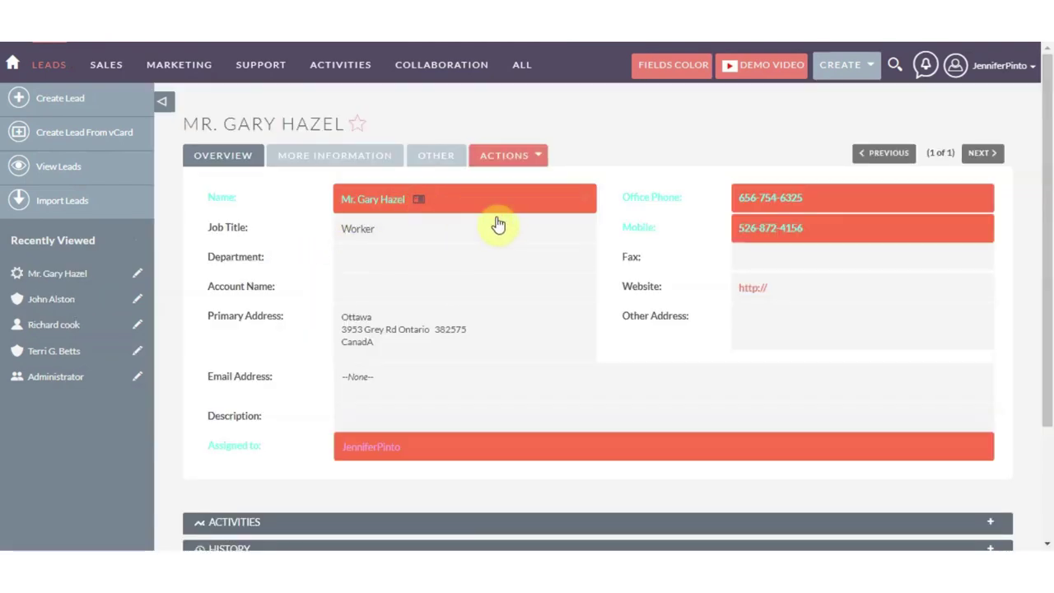
pyautogui.click(306, 156)
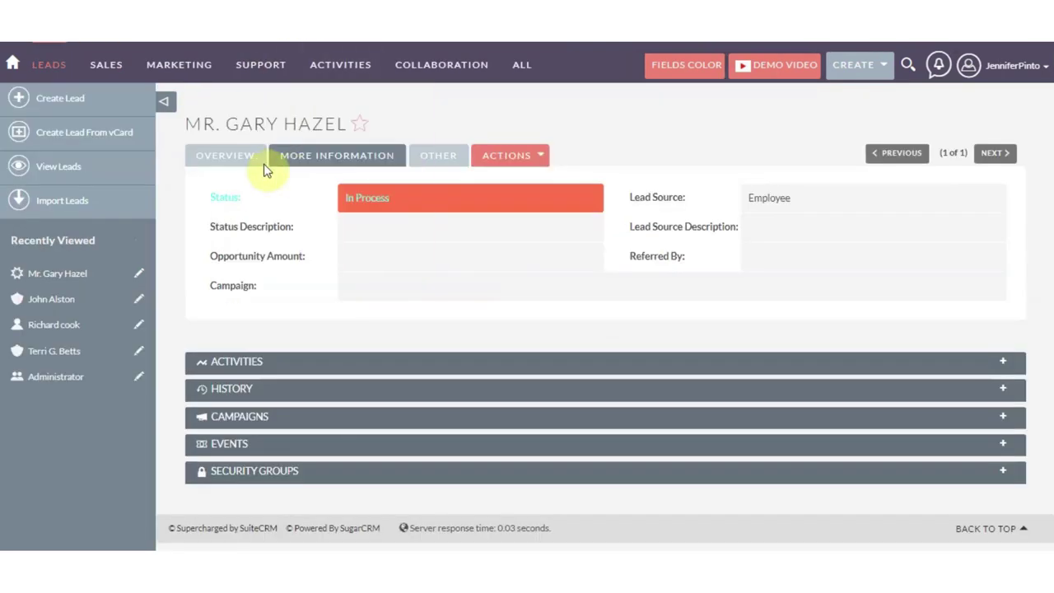
pyautogui.click(260, 160)
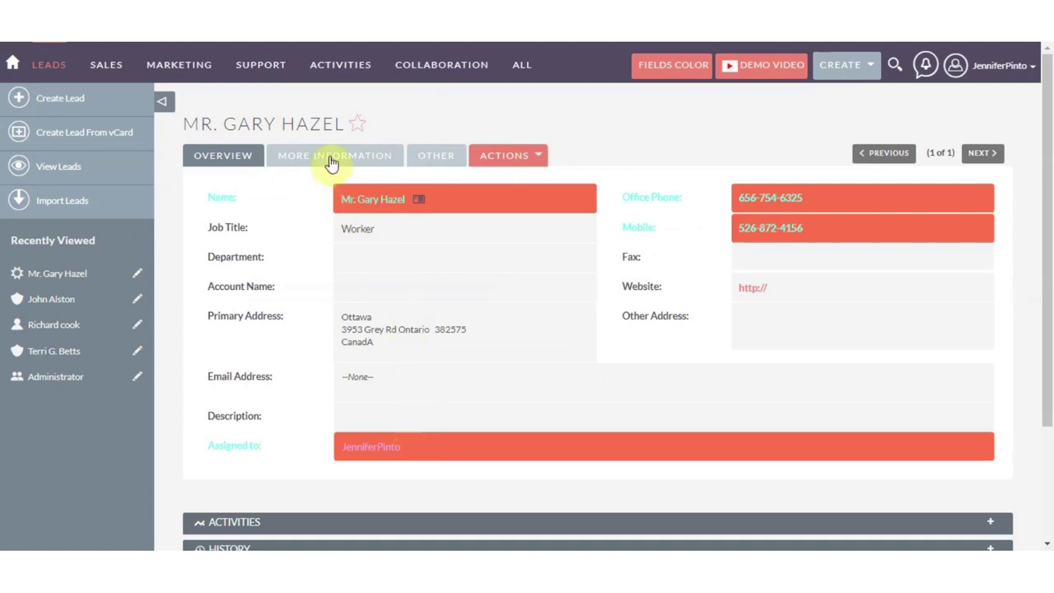
pyautogui.click(433, 158)
pyautogui.click(395, 162)
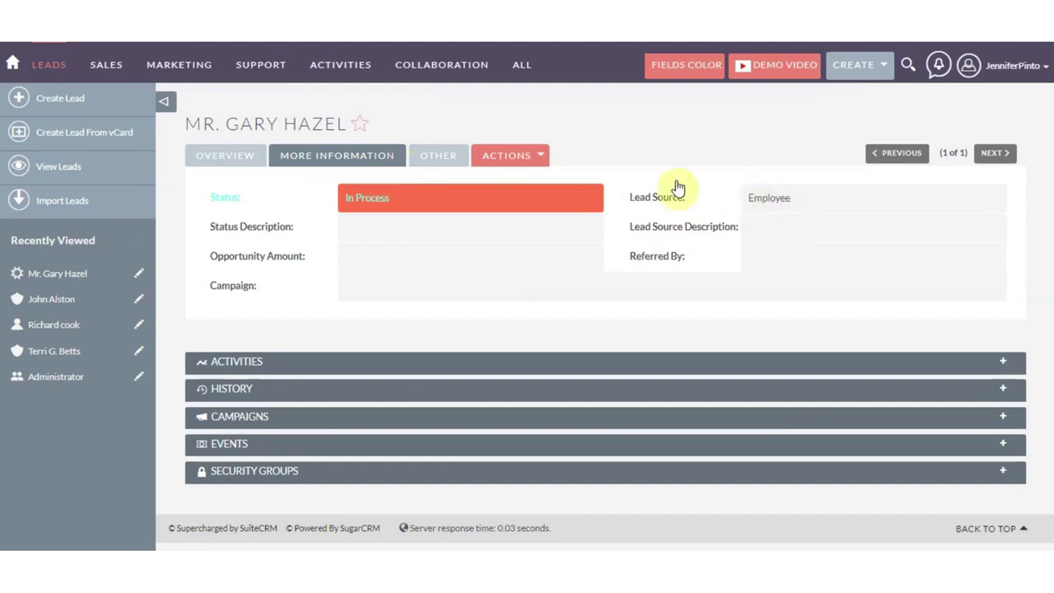
pyautogui.click(240, 155)
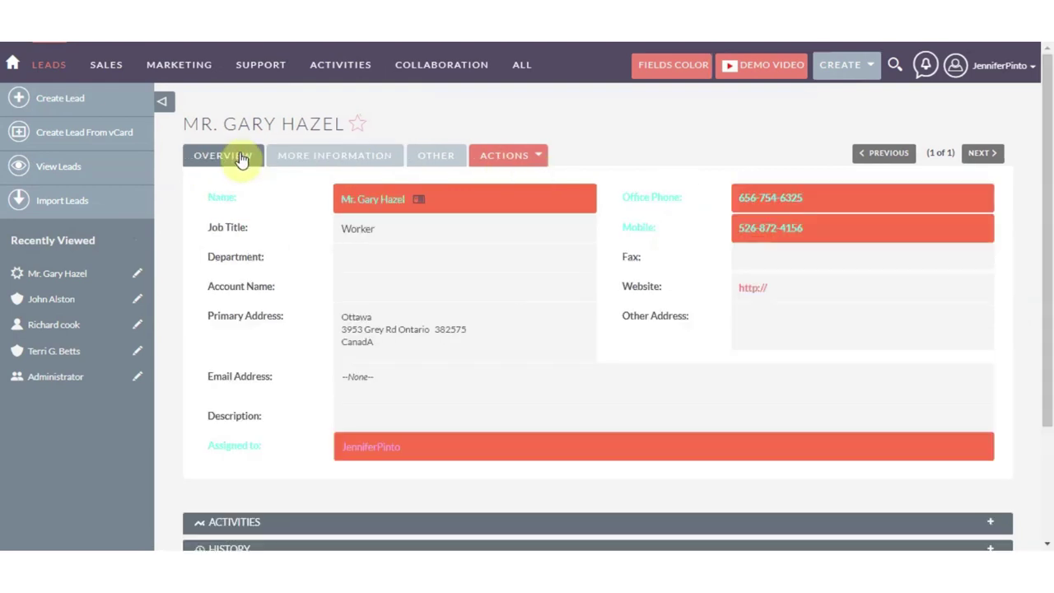